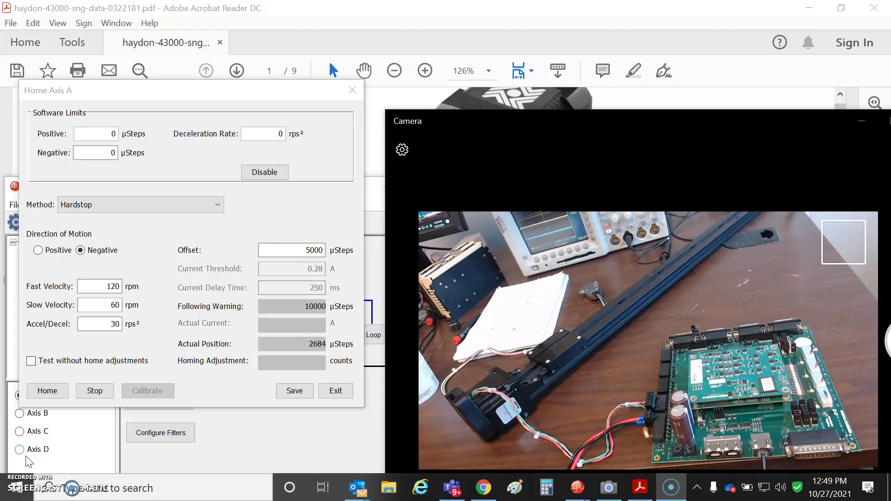
# - Try to home axis A in the negative direction with the Hardstop method, and close the homing settings
pyautogui.click(165, 90)
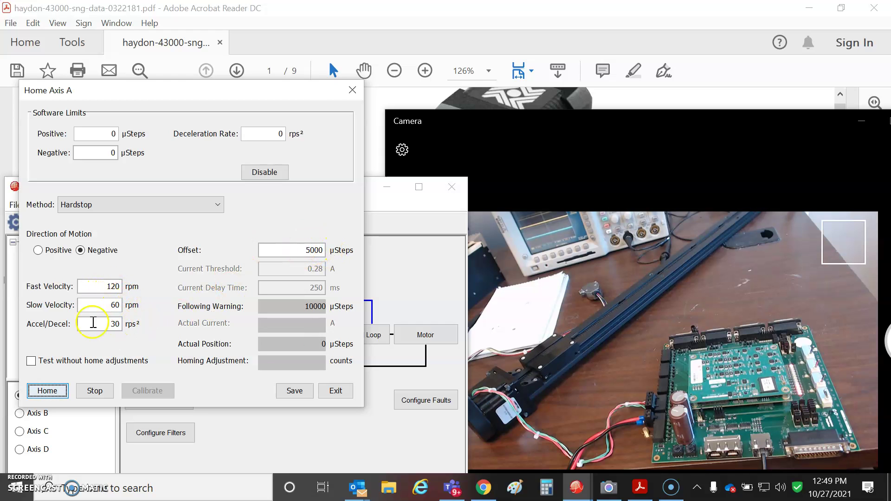
pyautogui.click(49, 391)
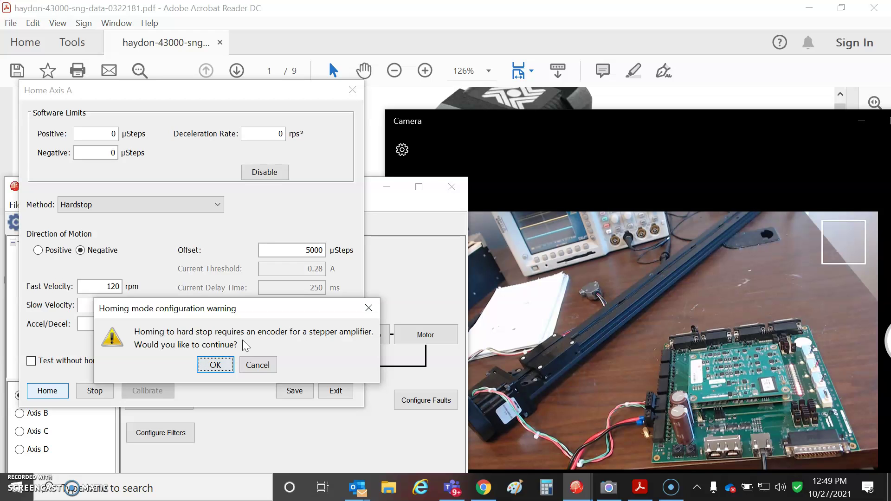
pyautogui.click(252, 365)
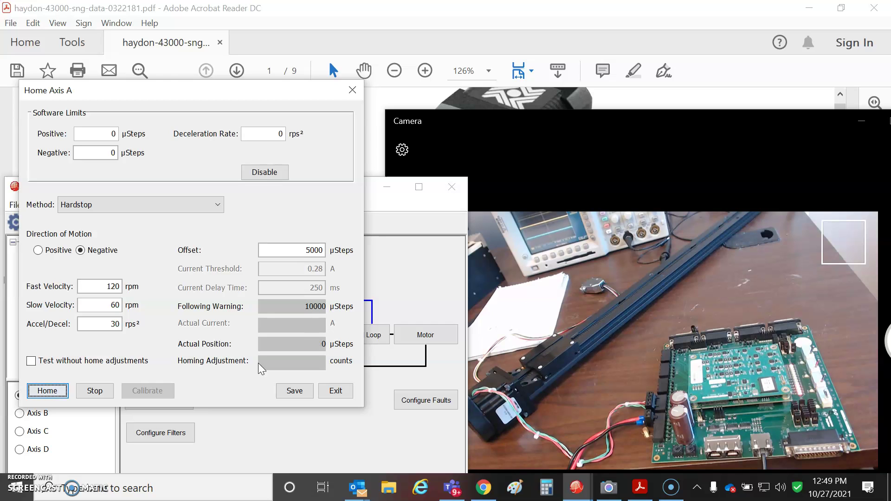
pyautogui.click(351, 90)
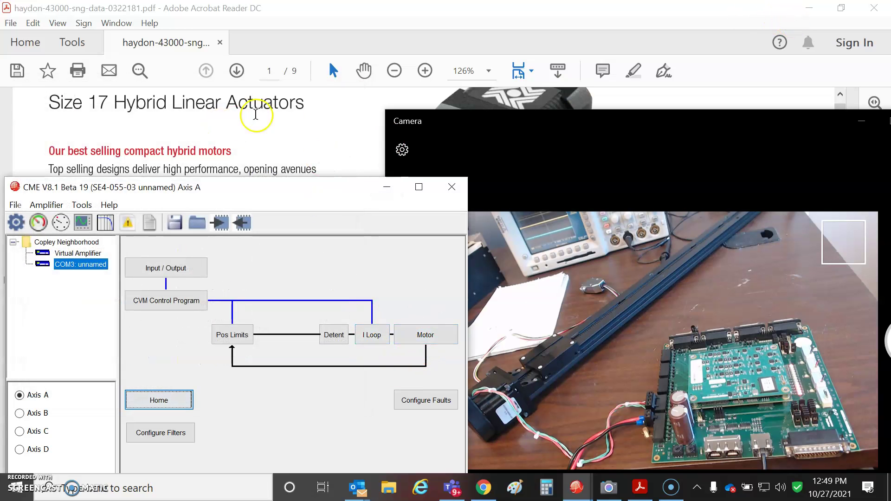
# - Switch to the Haydon 43000 series datasheet in Acrobat Reader and find the Size 17 hybrid linear actuator specification table
pyautogui.click(342, 135)
pyautogui.click(177, 244)
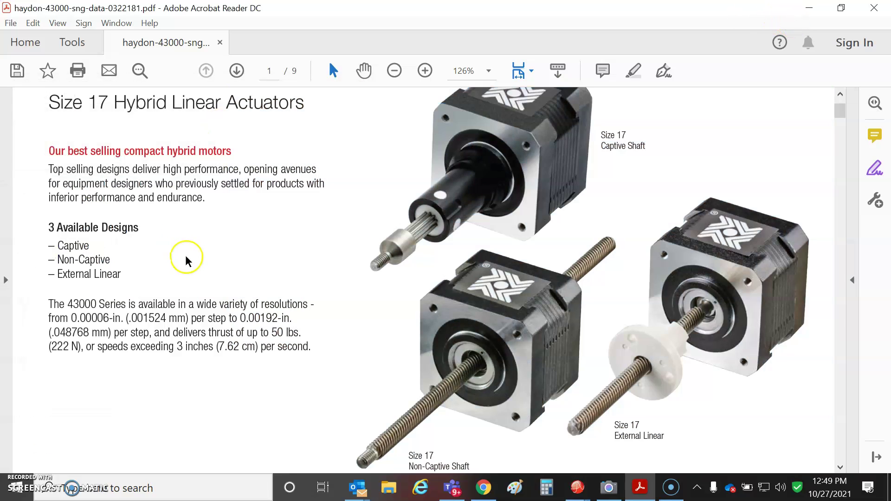
pyautogui.moveTo(841, 111); pyautogui.dragTo(841, 131)
pyautogui.click(226, 302)
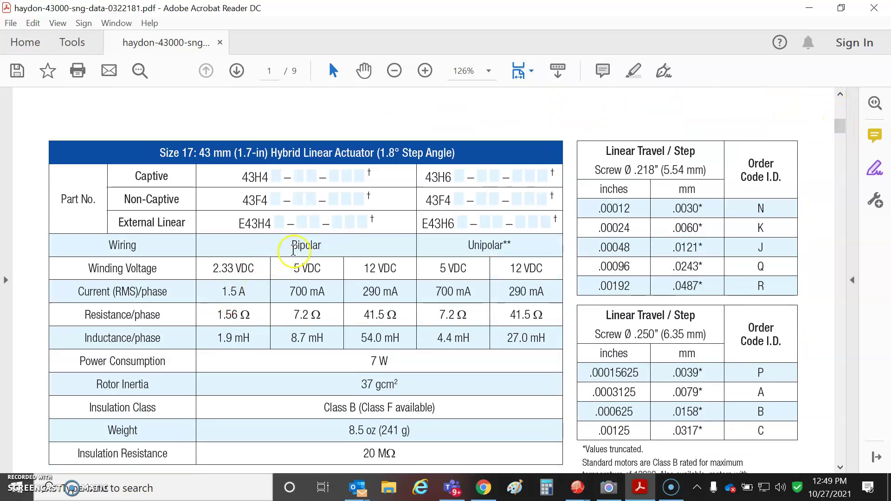
# - Examine the bipolar wiring, the 2.33 VDC winding's resistance and inductance per phase, and the rotor inertia
pyautogui.moveTo(297, 245); pyautogui.dragTo(338, 243)
pyautogui.moveTo(220, 293); pyautogui.dragTo(250, 314)
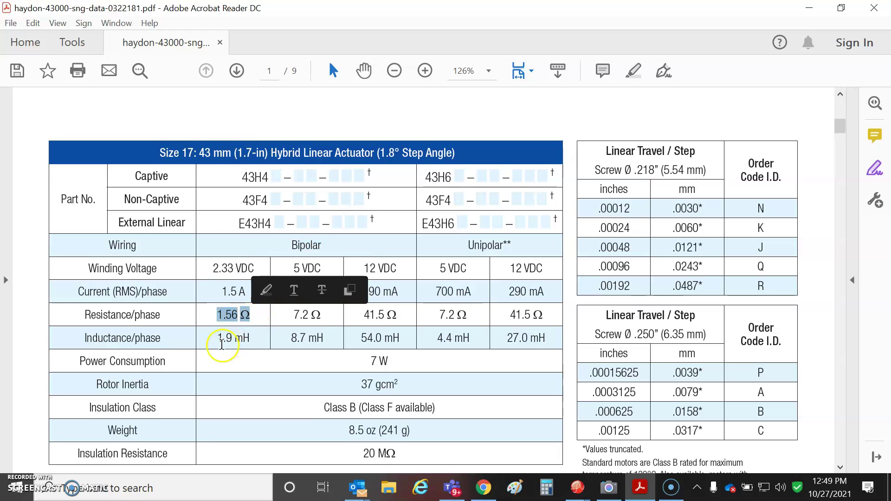
pyautogui.moveTo(216, 338); pyautogui.dragTo(250, 337)
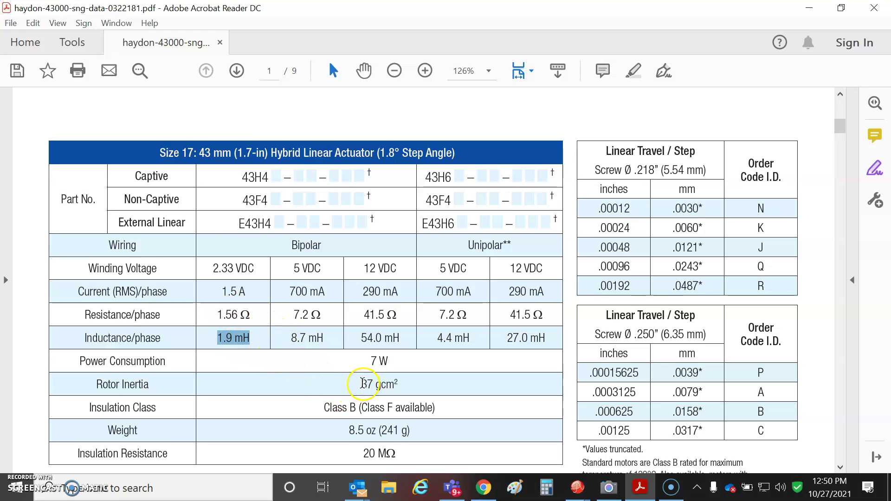
pyautogui.moveTo(364, 384); pyautogui.dragTo(398, 384)
pyautogui.click(380, 386)
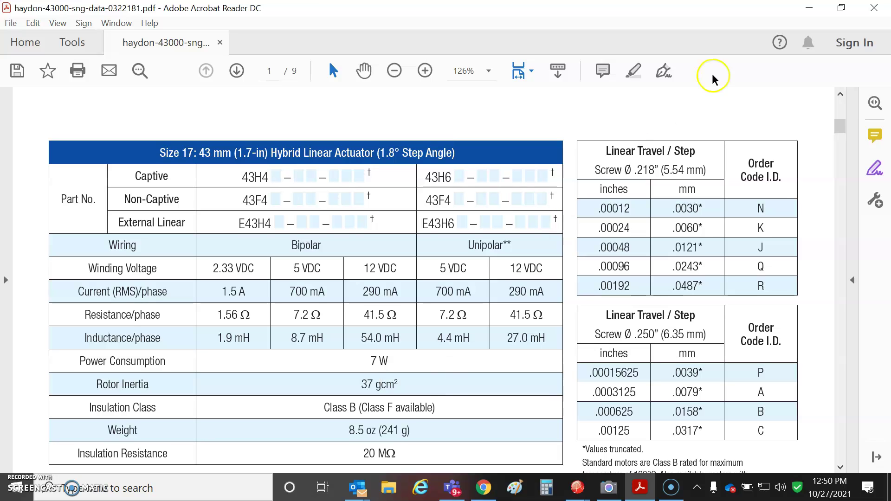
# - Switch back to CME, set the rated current in axis A's motor data to 1.5 A, and save the motor data to flash
pyautogui.click(809, 8)
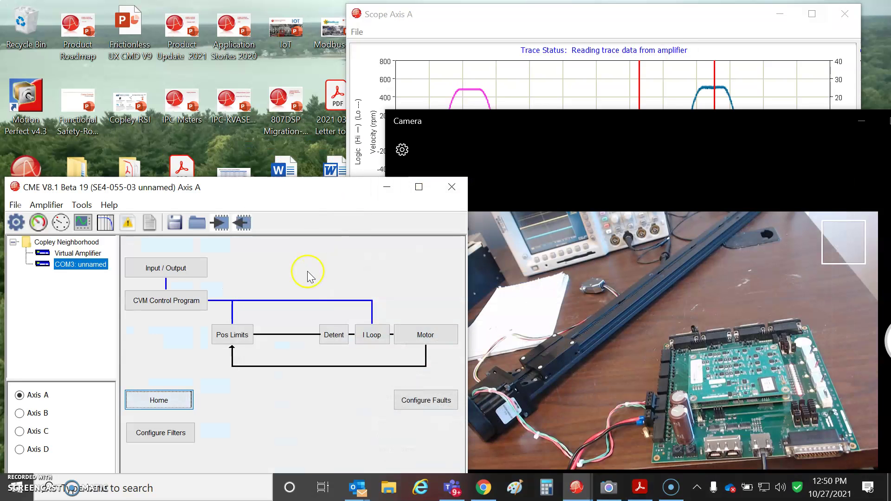
pyautogui.click(424, 334)
pyautogui.moveTo(545, 141); pyautogui.dragTo(245, 79)
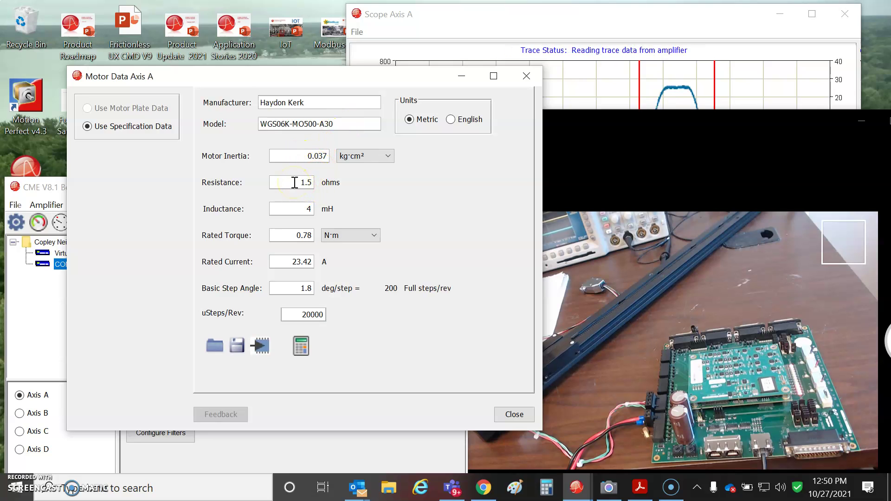
pyautogui.click(300, 212)
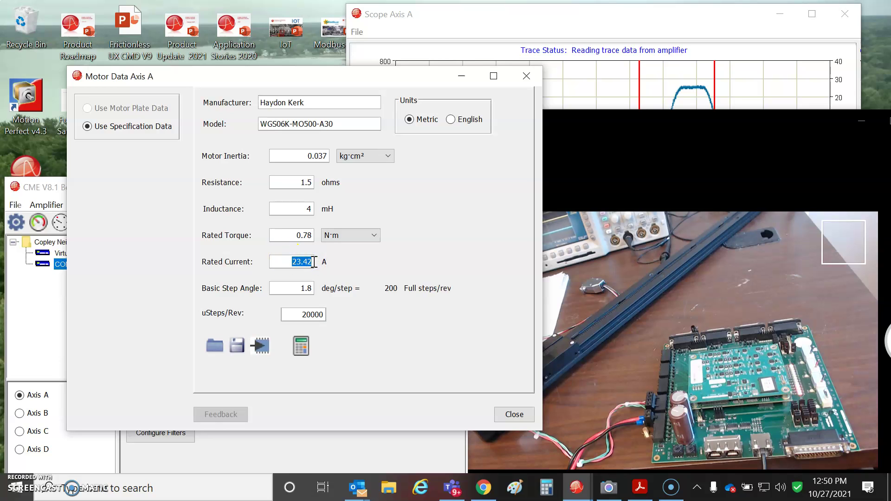
pyautogui.write('5')
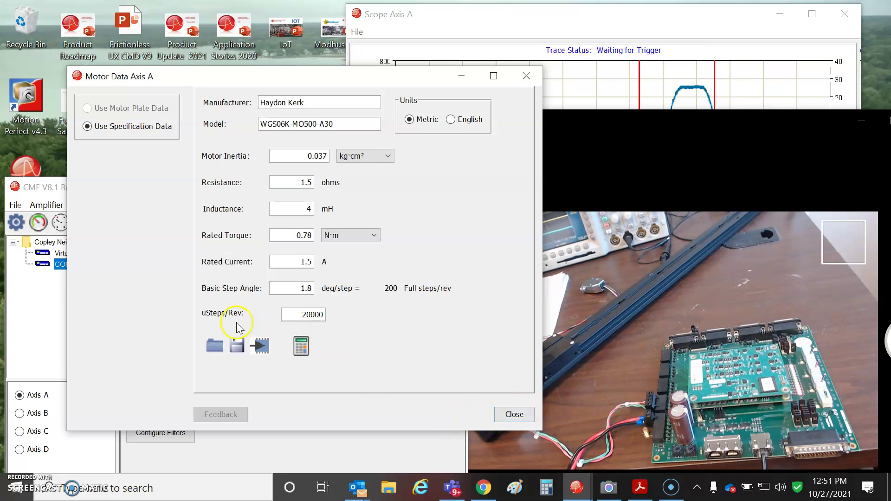
pyautogui.click(258, 347)
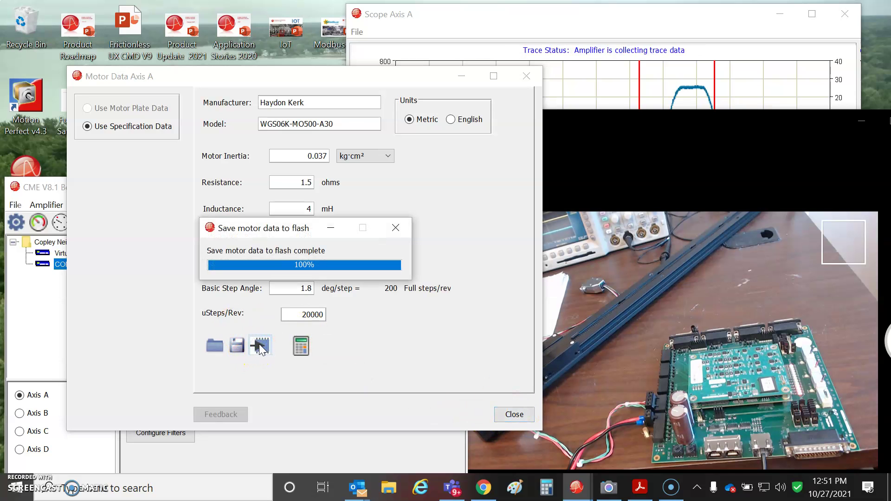
# - Examine the boost, run and hold currents and the run-to-hold time in axis A's current loop settings, and close them
pyautogui.click(374, 335)
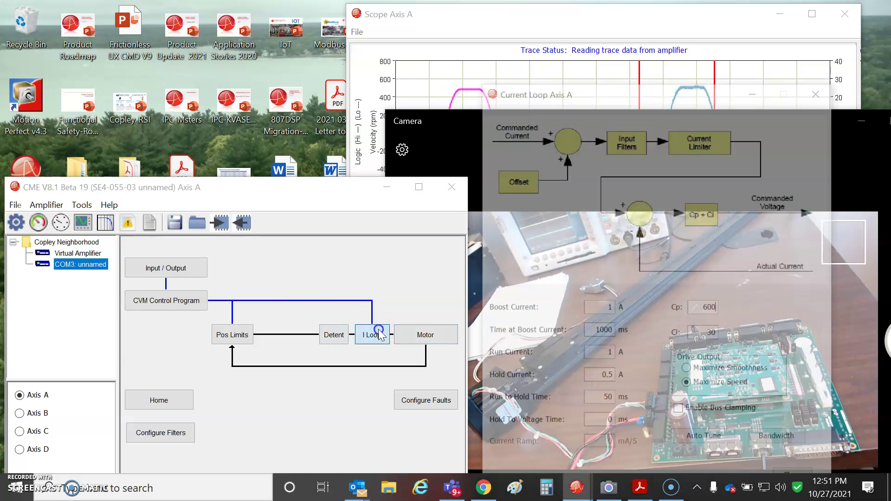
pyautogui.click(608, 305)
pyautogui.click(603, 354)
pyautogui.click(608, 376)
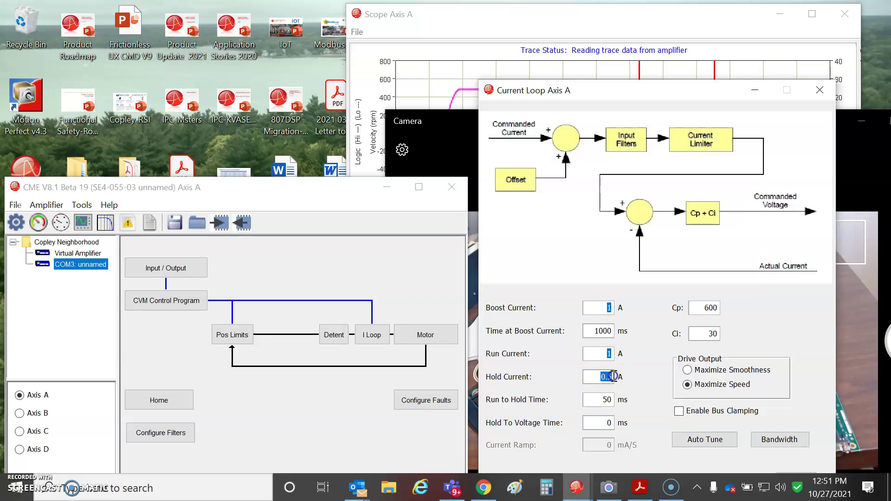
pyautogui.click(600, 400)
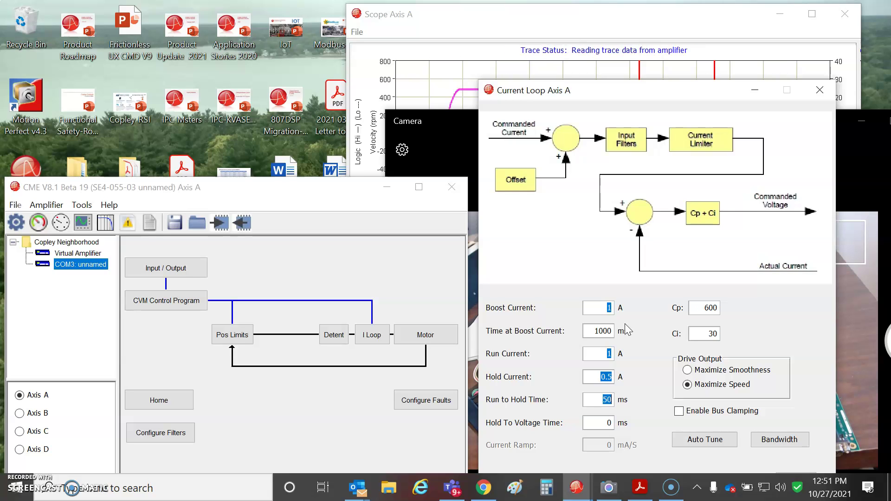
pyautogui.click(819, 91)
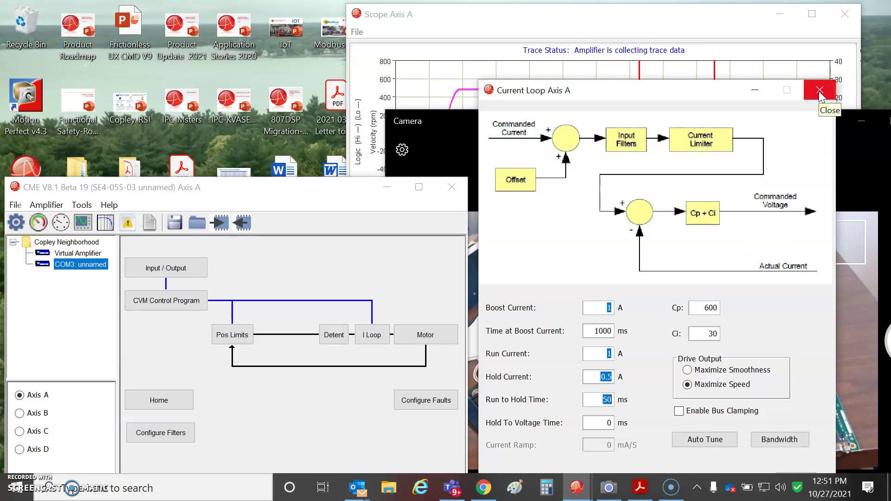
pyautogui.click(819, 91)
# - Bring the axis A scope into view beside the camera image and set the maximum velocity trajectory limit to 120 rpm
pyautogui.moveTo(602, 23); pyautogui.dragTo(510, 75)
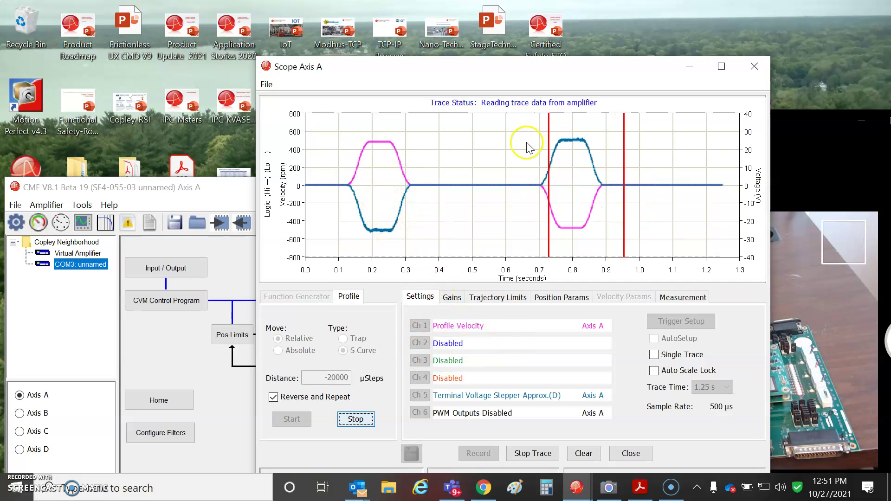
pyautogui.moveTo(510, 69); pyautogui.dragTo(324, 33)
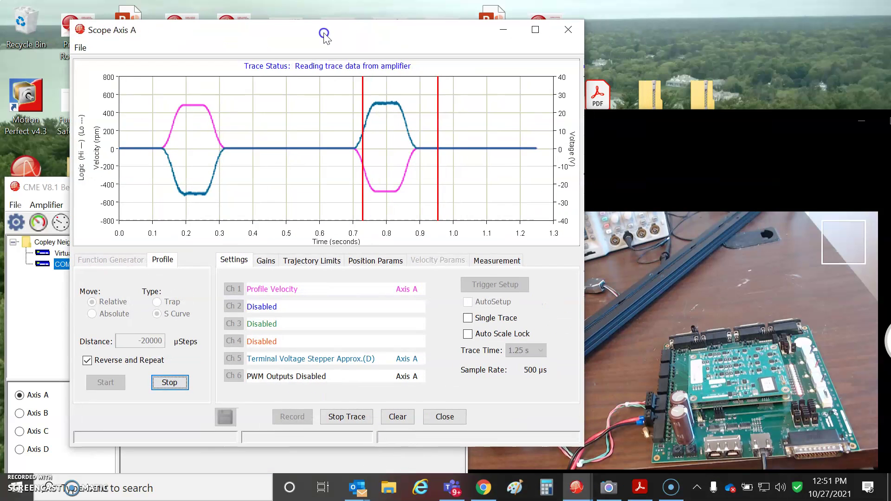
pyautogui.click(311, 261)
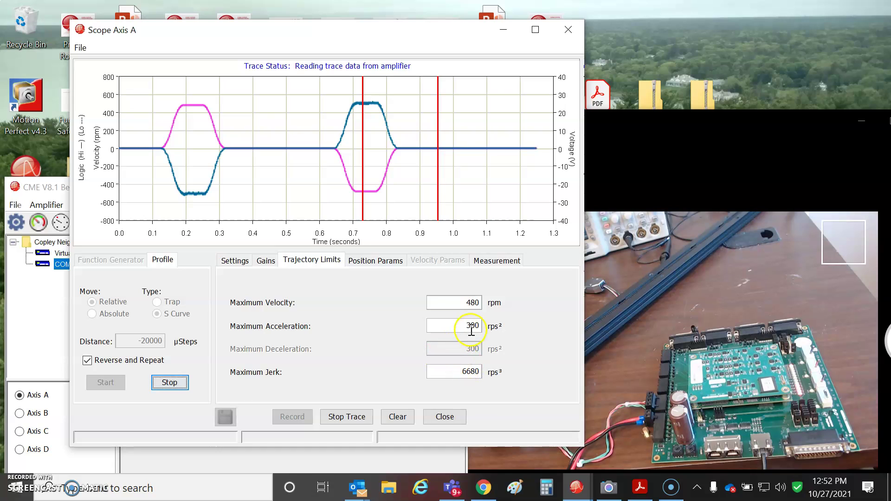
pyautogui.moveTo(438, 304); pyautogui.dragTo(513, 308)
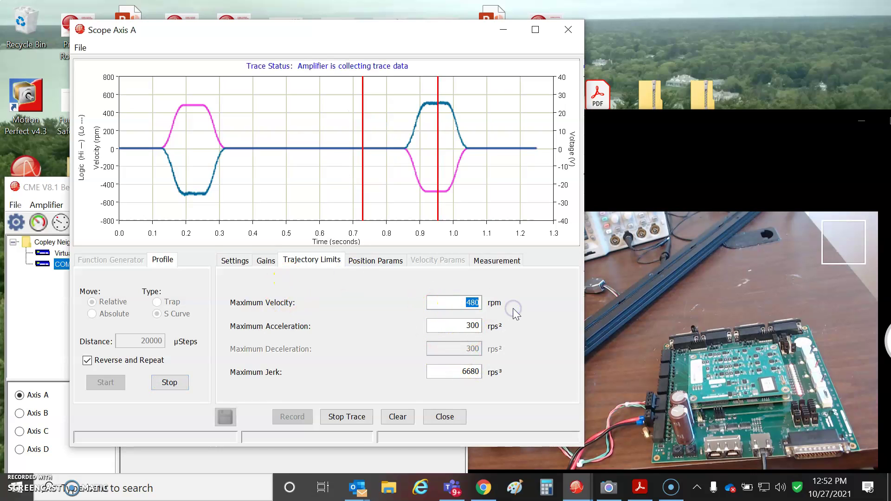
pyautogui.write('120')
pyautogui.press('Tab')
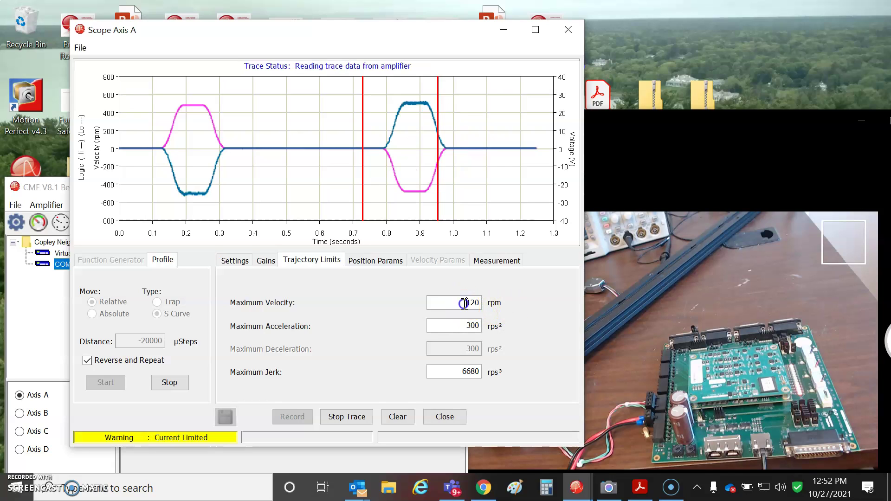
# - Set the maximum velocity trajectory limit for axis A to 60 rpm
pyautogui.moveTo(464, 304); pyautogui.dragTo(495, 306)
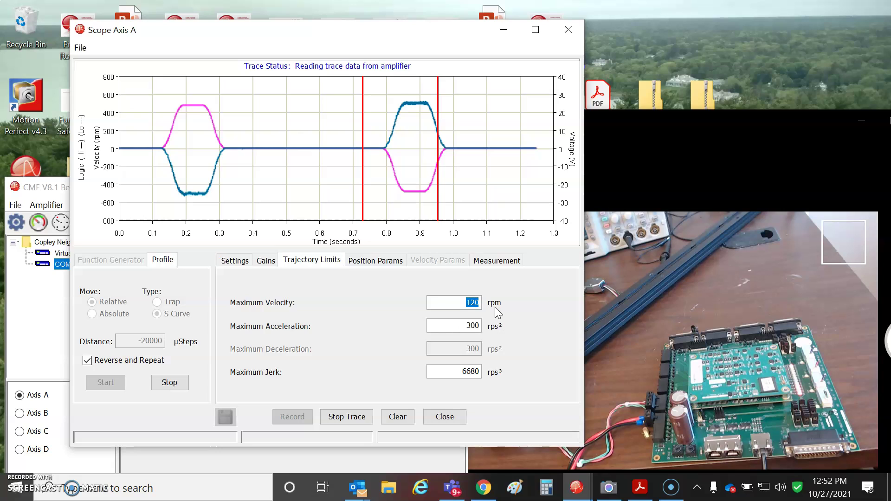
pyautogui.moveTo(443, 208); pyautogui.dragTo(386, 190)
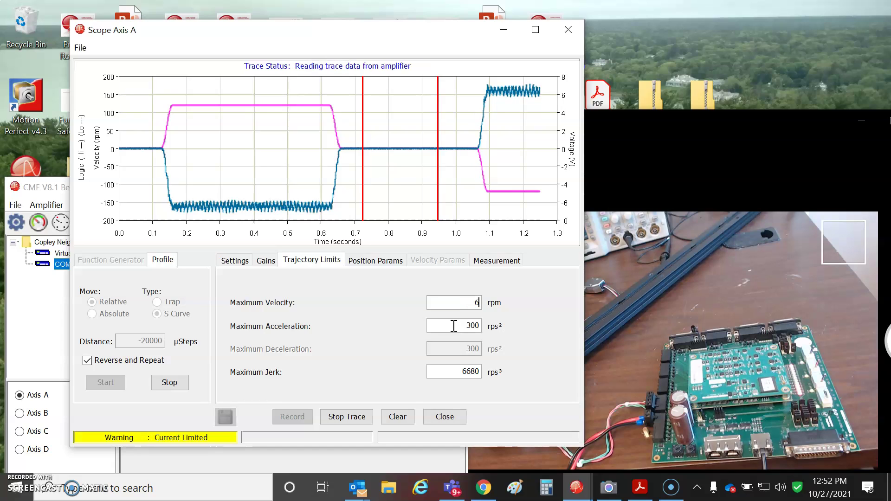
pyautogui.write('0')
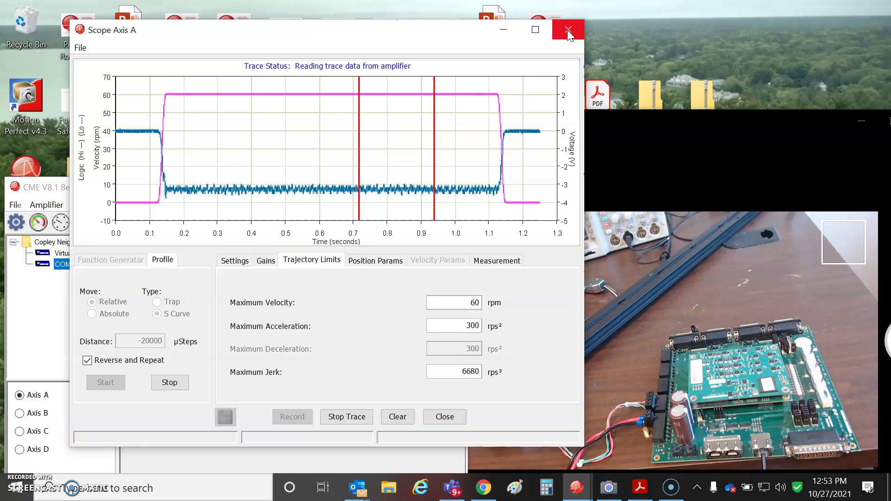
# - Stop and restart the repeating reversing move, and examine the profile velocity and terminal voltage traces
pyautogui.click(172, 384)
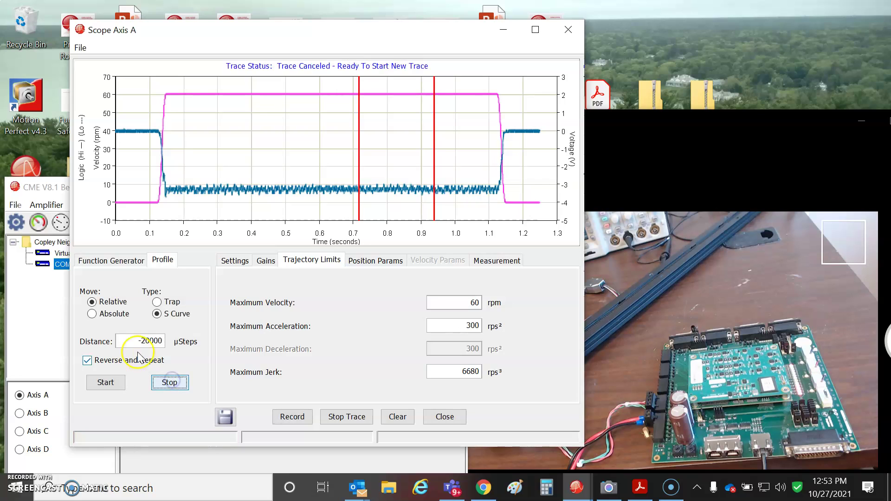
pyautogui.click(101, 383)
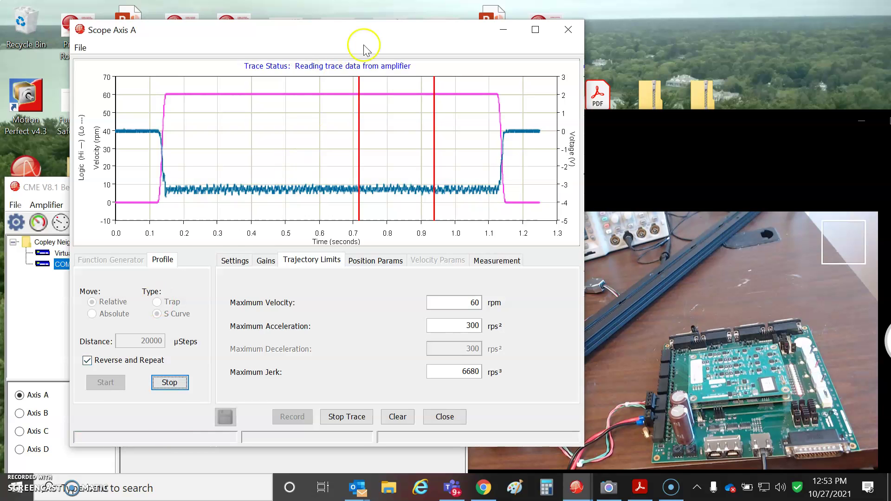
pyautogui.moveTo(371, 37)
pyautogui.mouseDown()
pyautogui.moveTo(275, 20)
pyautogui.moveTo(320, 29)
pyautogui.mouseUp()
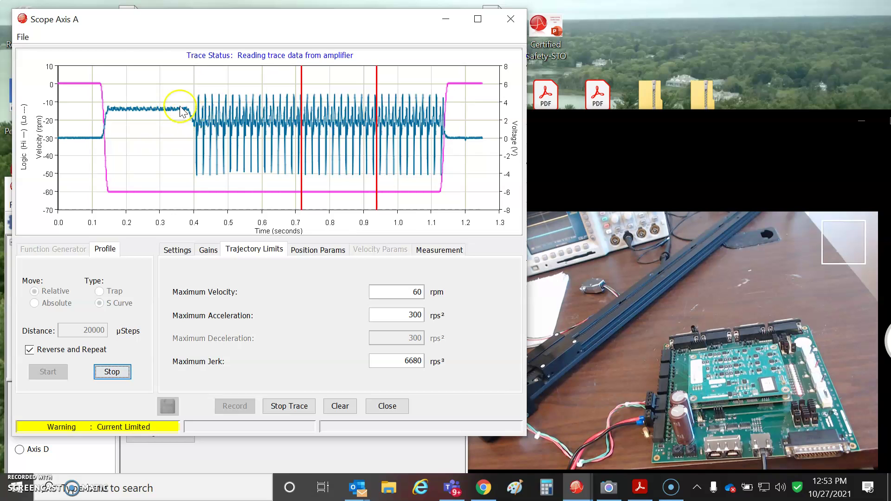
pyautogui.moveTo(157, 84); pyautogui.dragTo(243, 175)
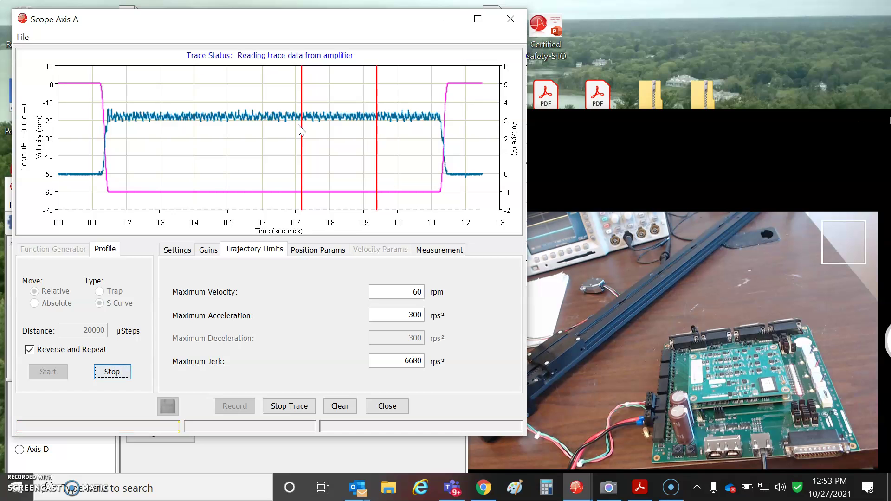
# - Stop the running scope trace and set the axis A trigger's event status bit to PWM Outputs Disabled
pyautogui.moveTo(303, 20); pyautogui.dragTo(632, 26)
pyautogui.click(509, 255)
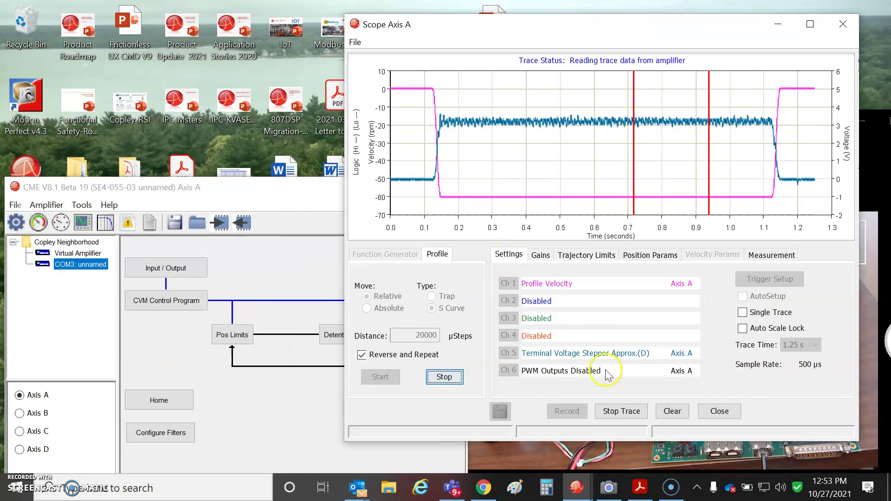
pyautogui.click(622, 412)
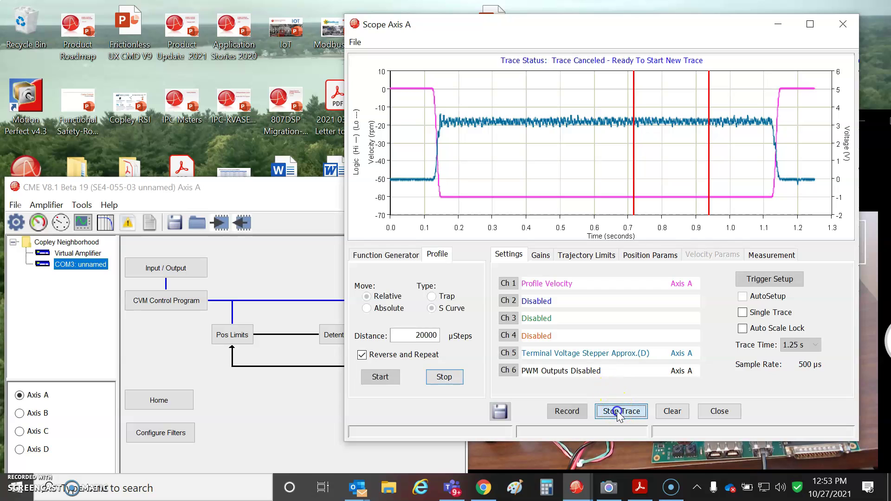
pyautogui.click(770, 280)
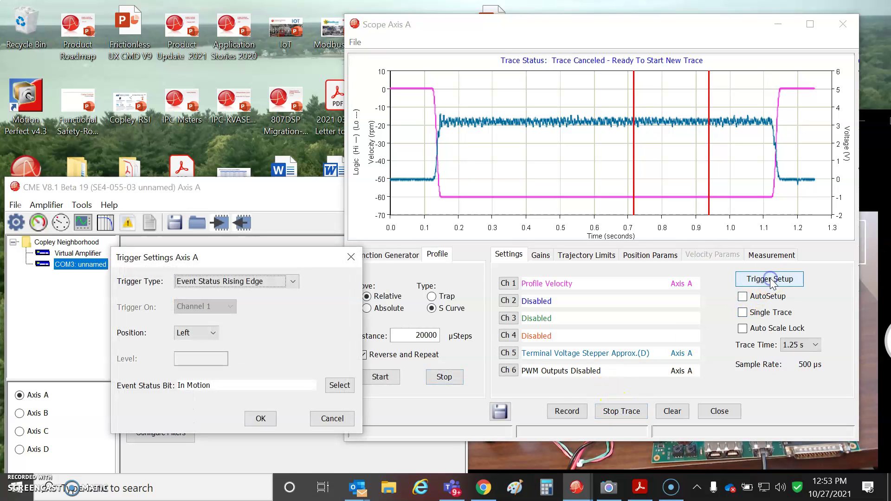
pyautogui.click(340, 385)
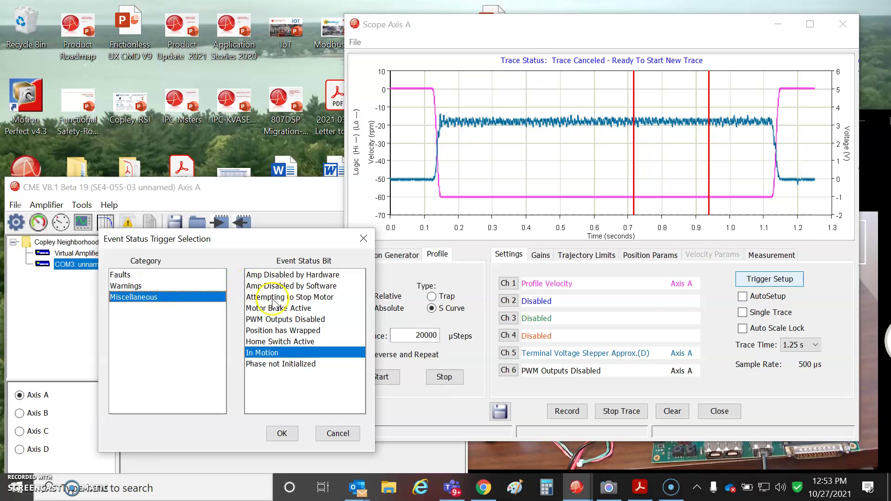
pyautogui.click(275, 320)
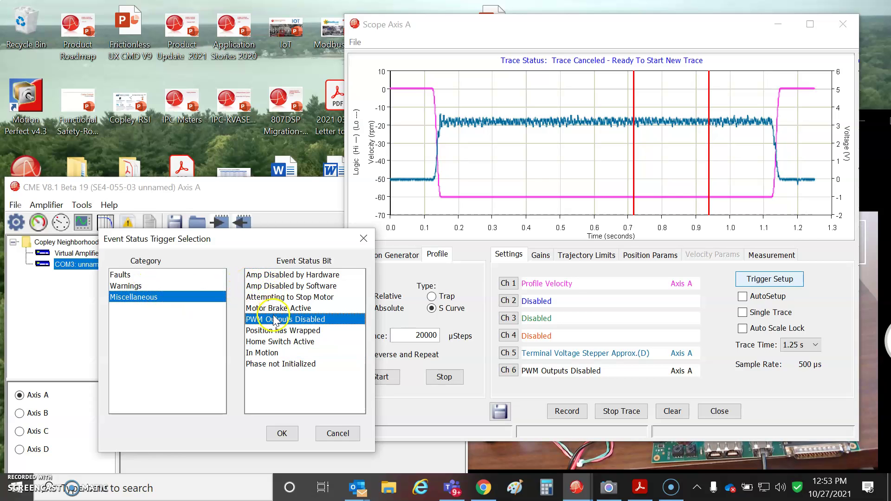
pyautogui.click(281, 431)
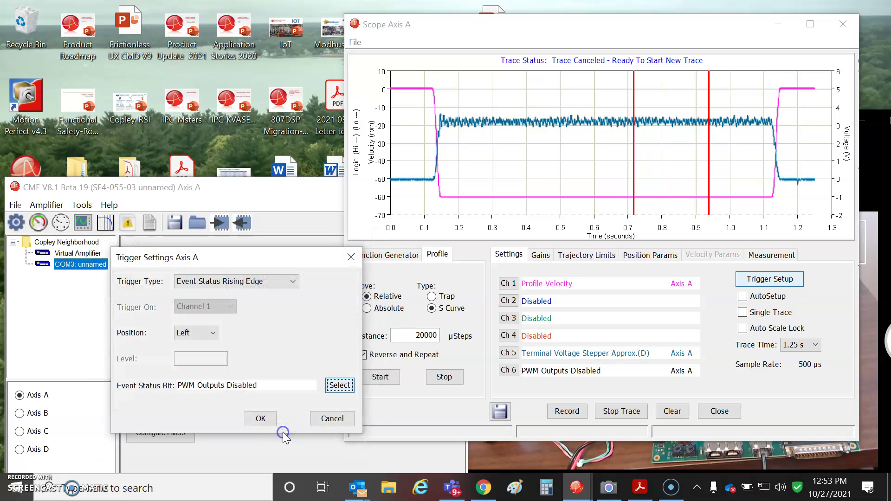
pyautogui.click(260, 418)
# - Set the scope's trace time to 500 ms and start recording so it waits for the trigger
pyautogui.click(562, 415)
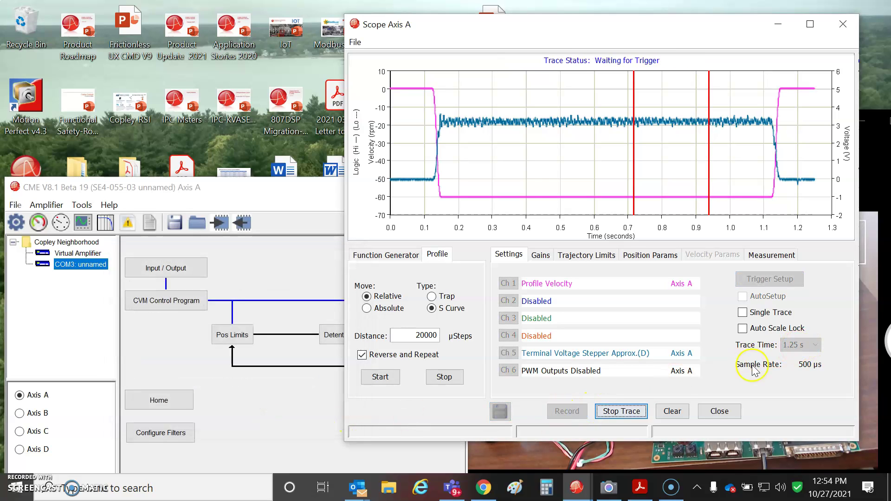
pyautogui.click(622, 413)
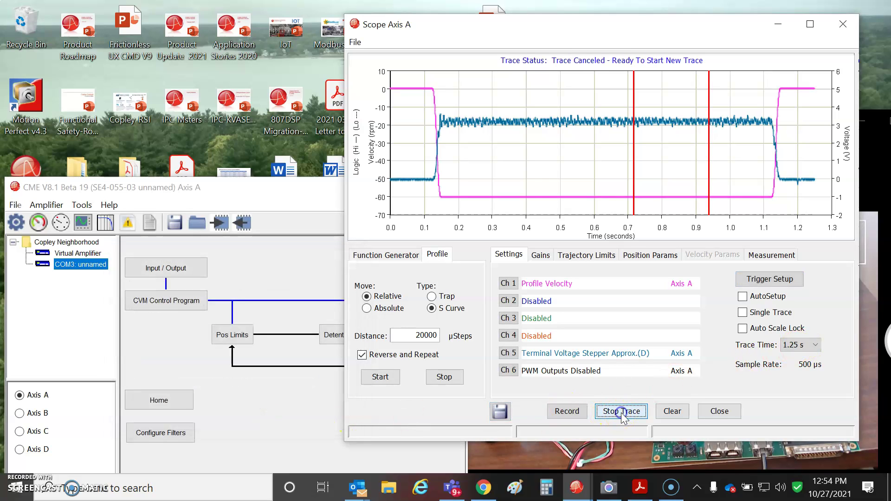
pyautogui.click(809, 344)
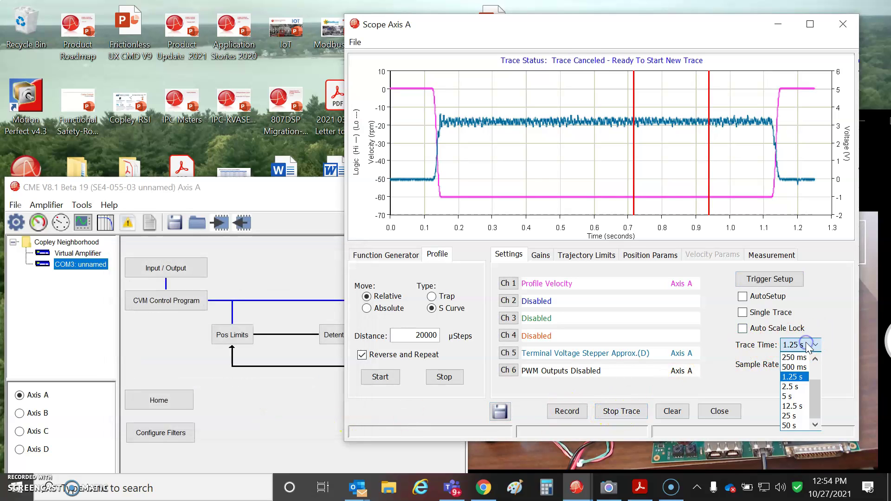
pyautogui.click(796, 368)
pyautogui.click(567, 411)
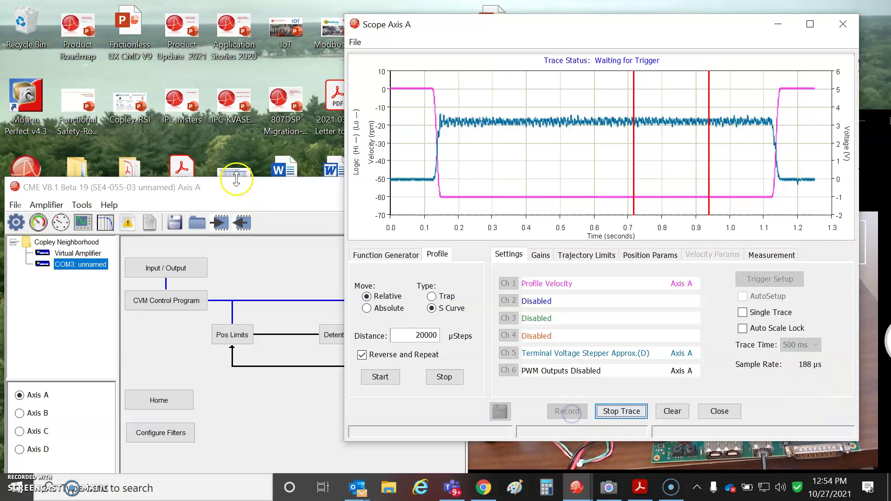
# - Open the axis A control panel and place it behind the main CME window
pyautogui.moveTo(242, 195); pyautogui.dragTo(300, 93)
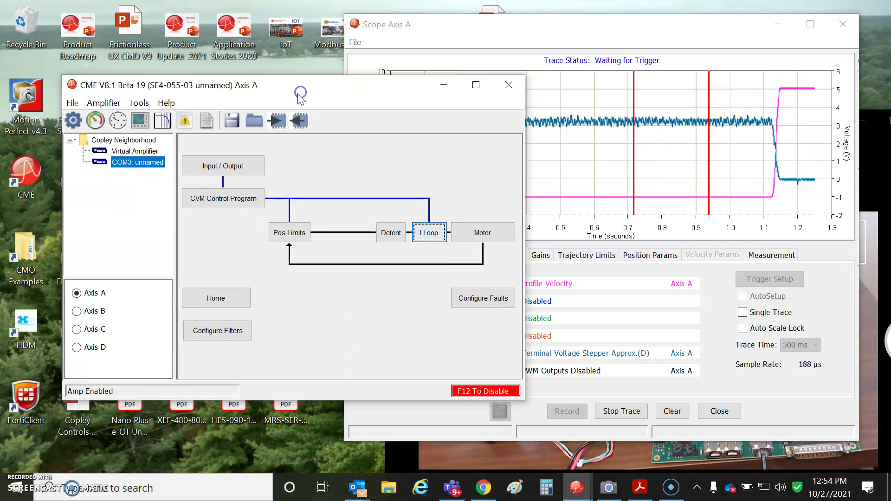
pyautogui.click(95, 120)
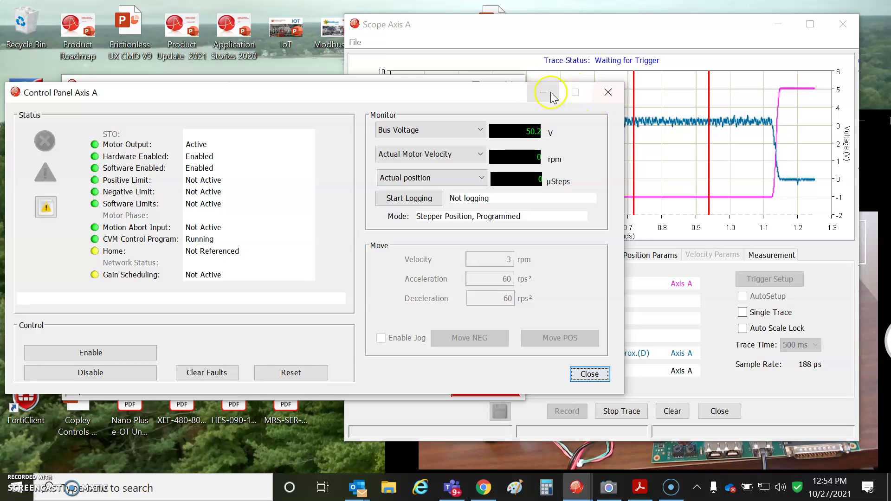
pyautogui.moveTo(441, 91); pyautogui.dragTo(454, 149)
pyautogui.click(347, 89)
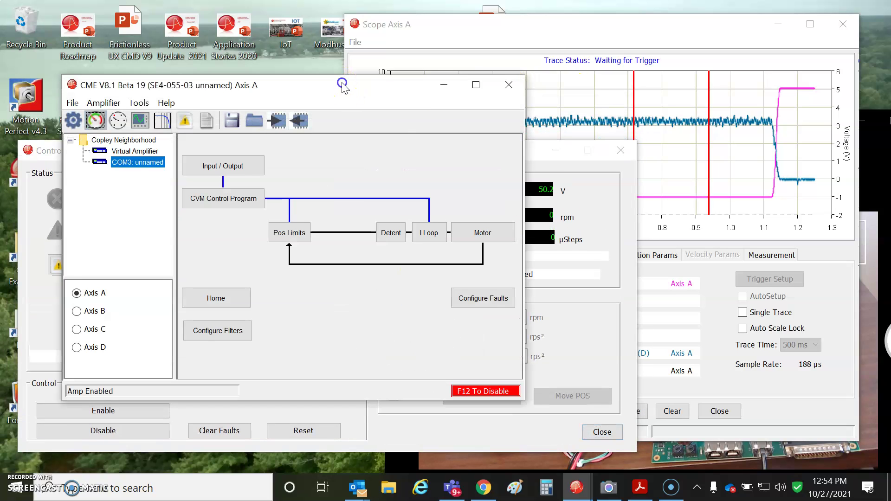
# - Open the CVM control program without the I/O line states and show the steps of Sequence 0
pyautogui.click(225, 198)
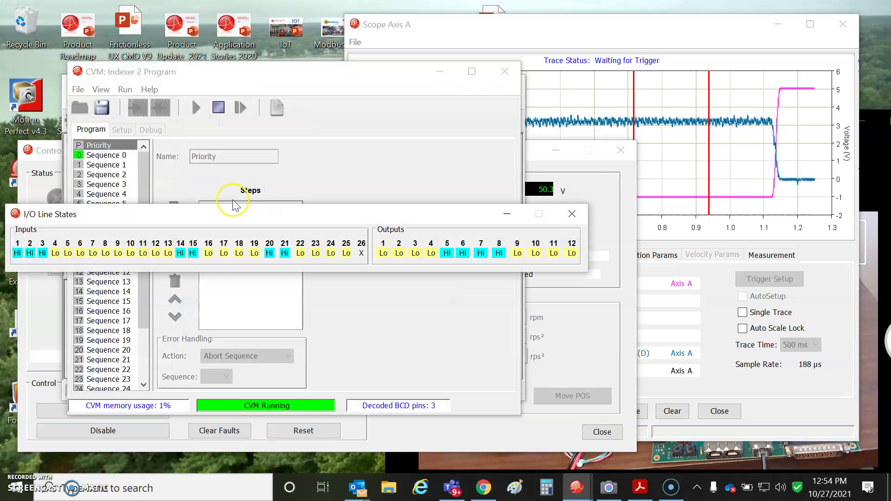
pyautogui.click(566, 215)
pyautogui.moveTo(288, 71); pyautogui.dragTo(436, 75)
pyautogui.click(251, 159)
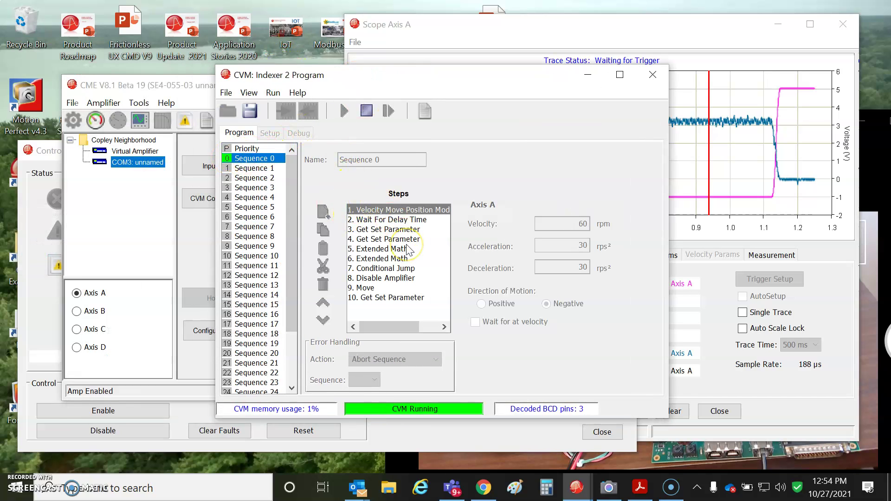
# - Examine the velocity move, the delay time and the first Get Set Parameter step in Sequence 0
pyautogui.click(381, 210)
pyautogui.click(377, 219)
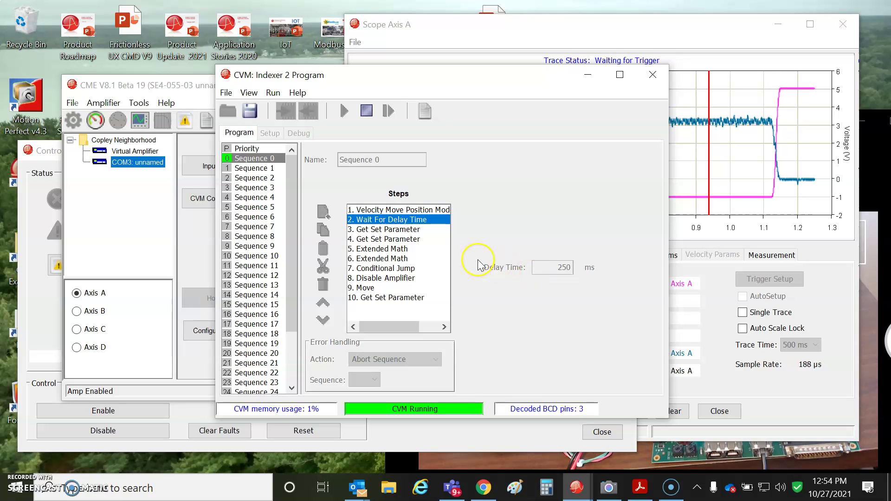
pyautogui.click(402, 230)
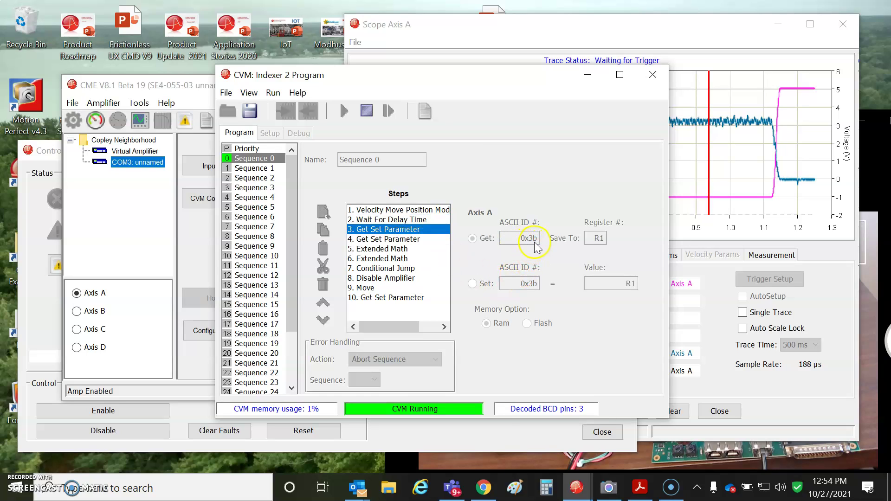
# - Switch to Chrome, look up parameters 0x3b and 0x13 in the Copley parameter dictionary PDF, and return to CME
pyautogui.moveTo(642, 492)
pyautogui.click(483, 487)
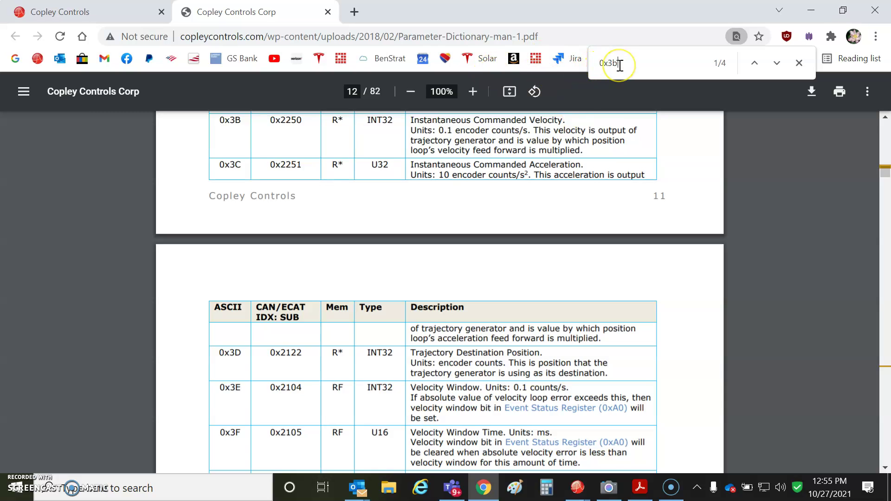
pyautogui.press('BackSpace')
pyautogui.press('BackSpace')
pyautogui.write('13')
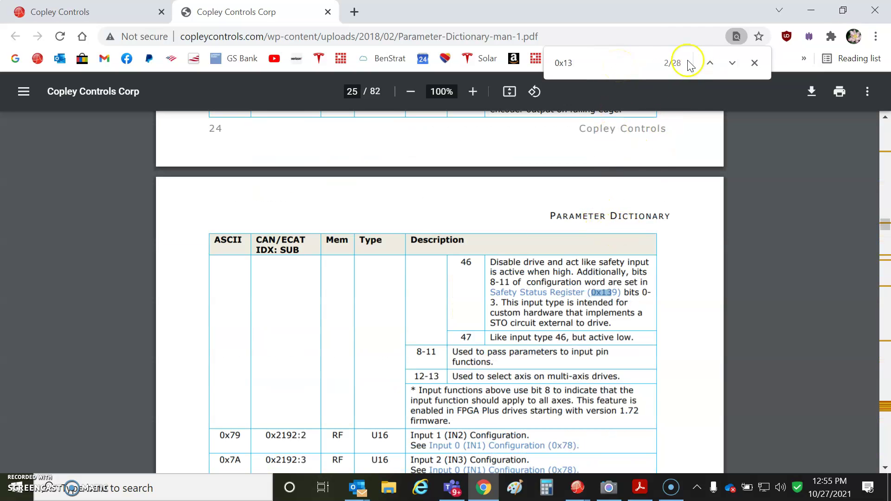
pyautogui.click(710, 62)
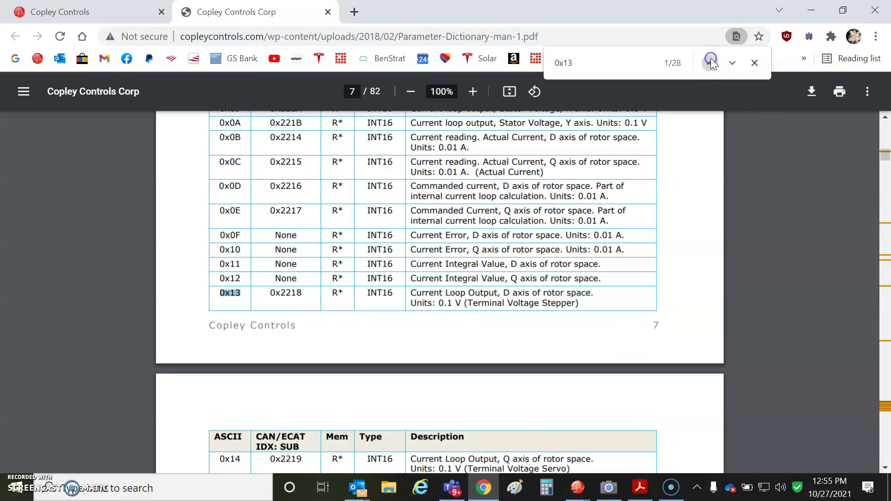
pyautogui.click(816, 10)
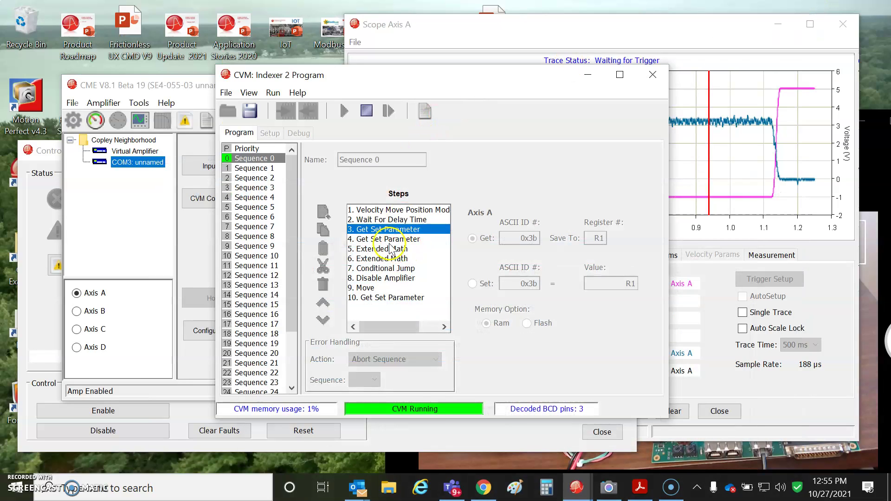
# - Show the CVM register values in their own window and place it beside the program
pyautogui.click(249, 93)
pyautogui.click(279, 167)
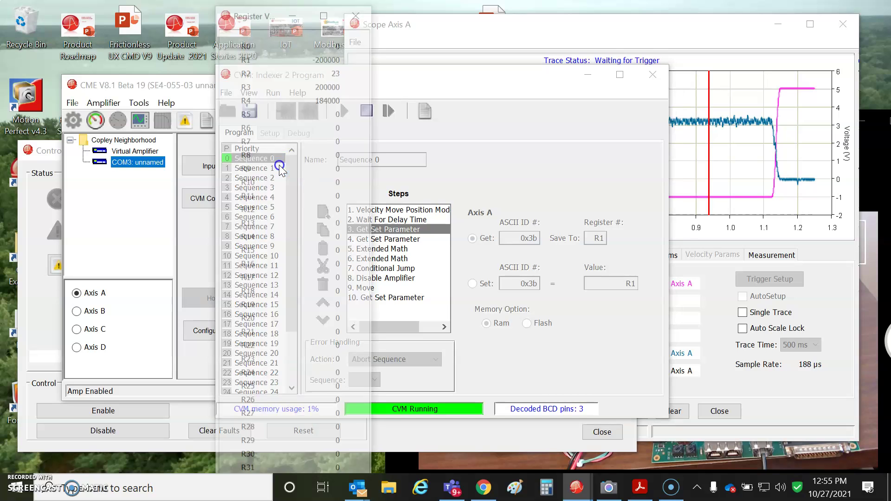
pyautogui.moveTo(260, 12); pyautogui.dragTo(45, 12)
# - Examine the second parameter read, both Extended Math steps and the Conditional Jump of Sequence 0 against the register values
pyautogui.click(371, 239)
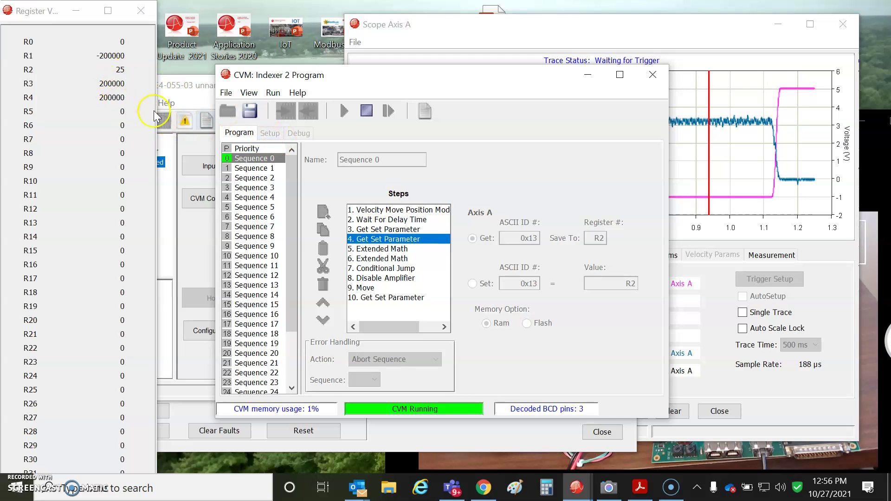
pyautogui.click(382, 249)
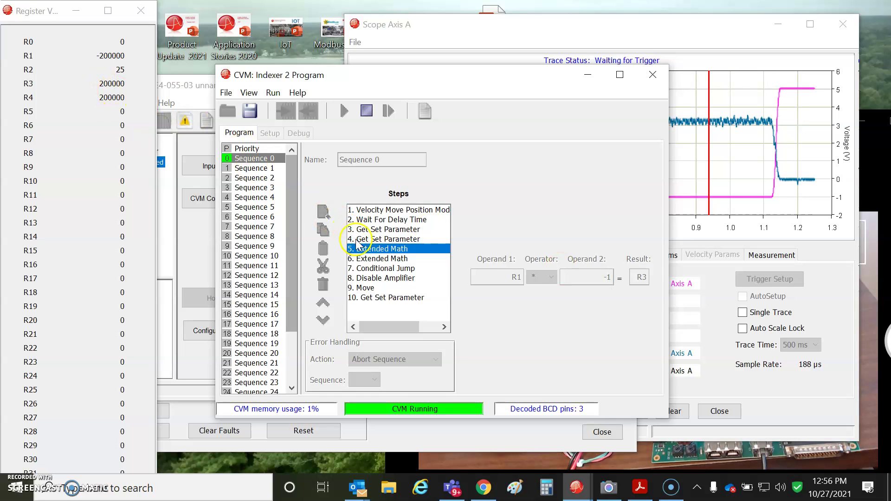
pyautogui.click(377, 258)
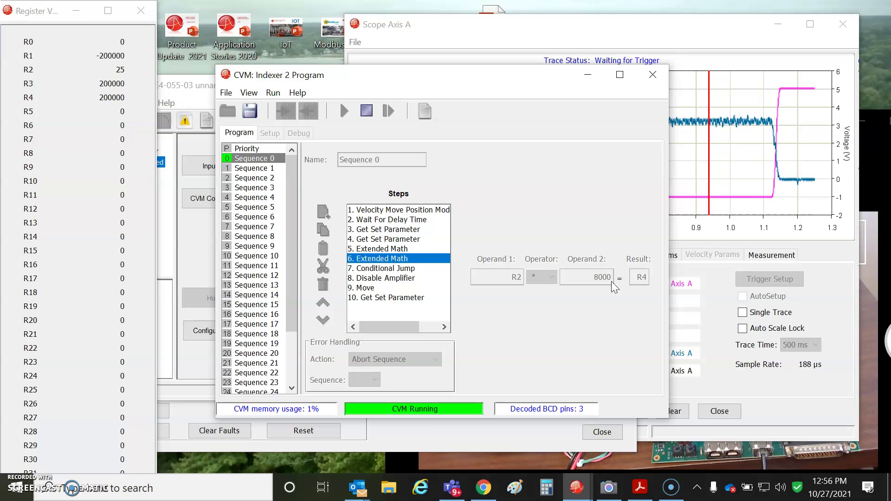
pyautogui.click(643, 282)
pyautogui.click(364, 268)
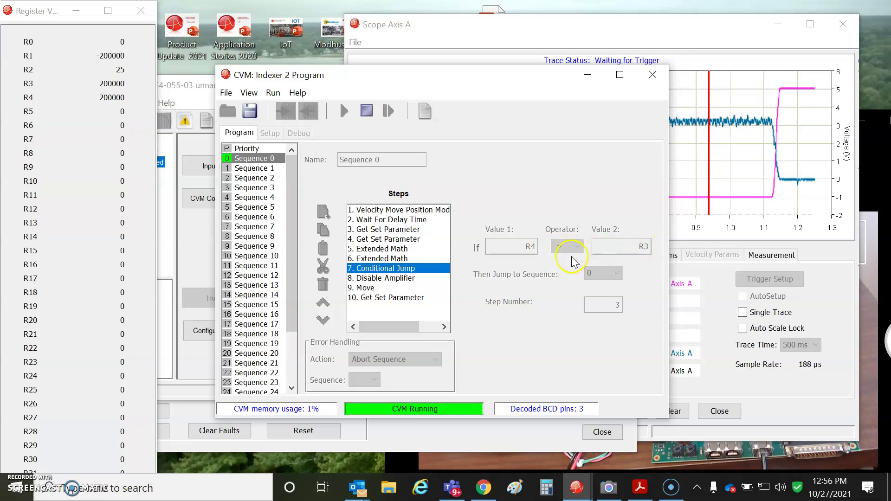
# - Walk through the loop in Sequence 0 again, from step 3 to the Conditional Jump in step 7
pyautogui.click(372, 230)
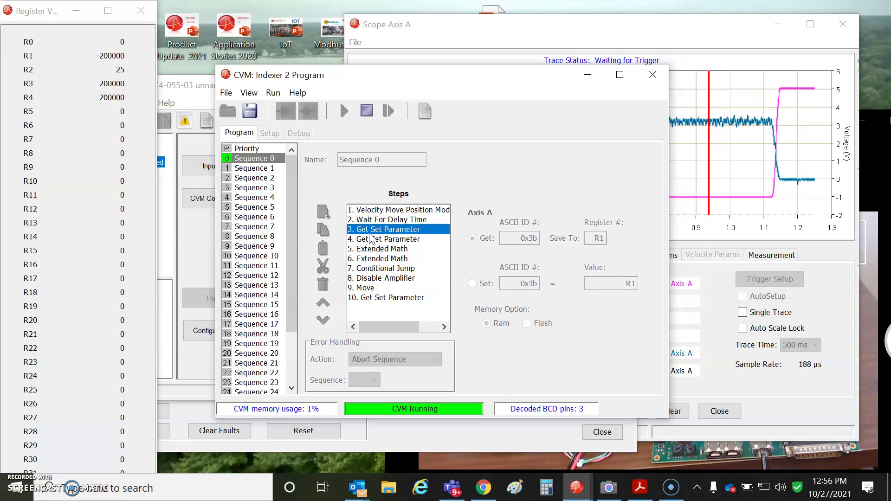
pyautogui.click(381, 239)
pyautogui.click(381, 250)
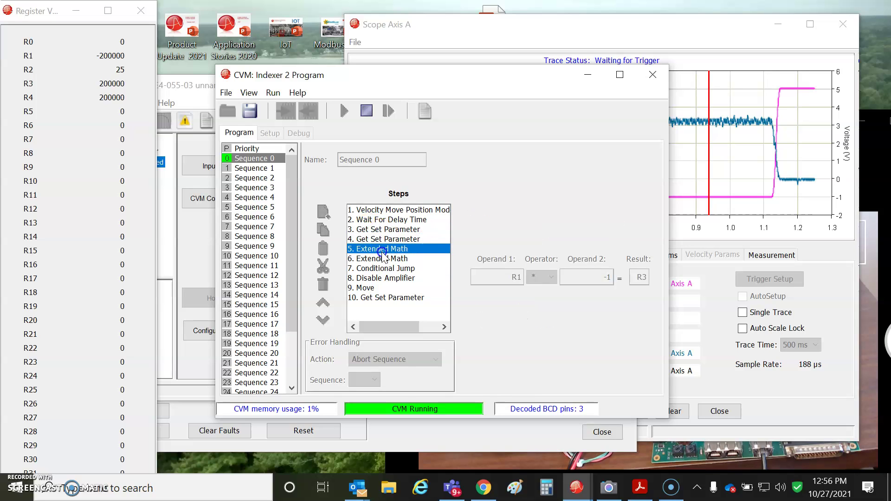
pyautogui.click(383, 258)
pyautogui.click(387, 269)
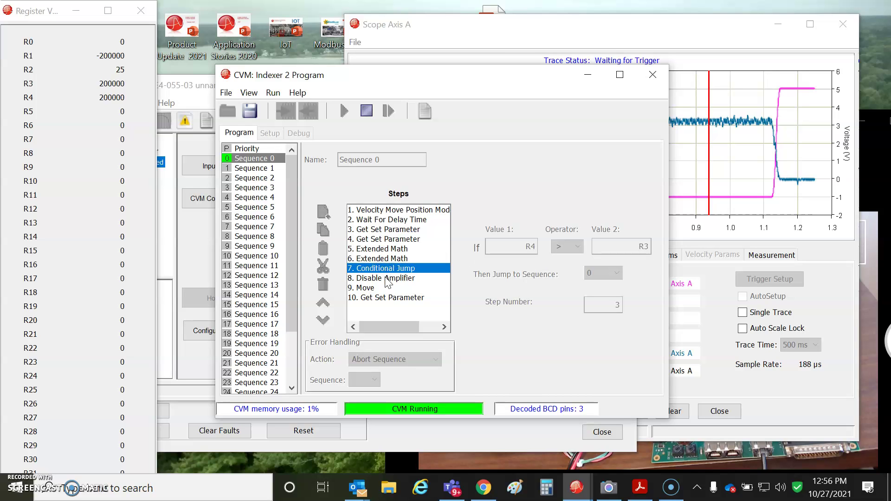
# - Examine the Disable Amplifier, Move and final Get Set Parameter steps, including the meaning of parameter 0x17
pyautogui.click(387, 281)
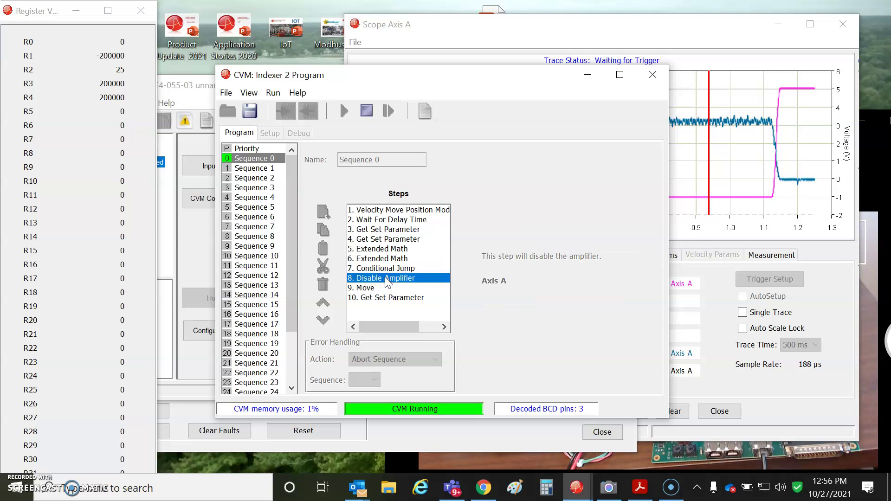
pyautogui.click(372, 287)
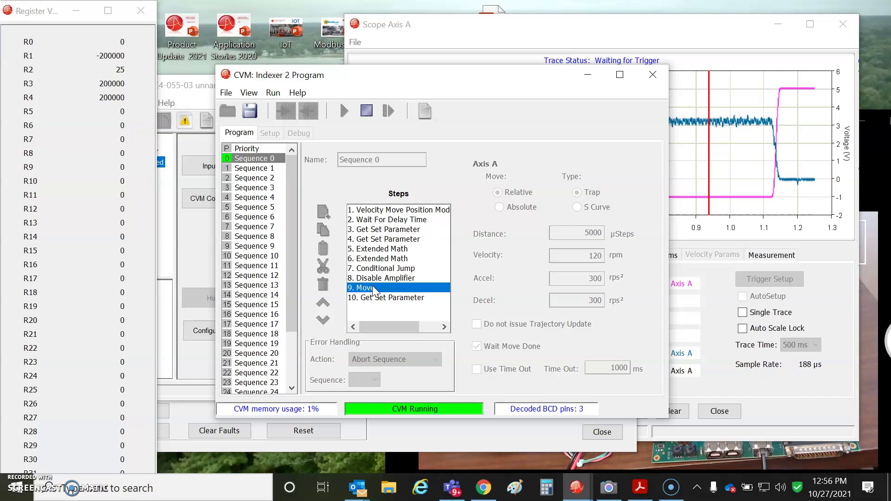
pyautogui.click(390, 298)
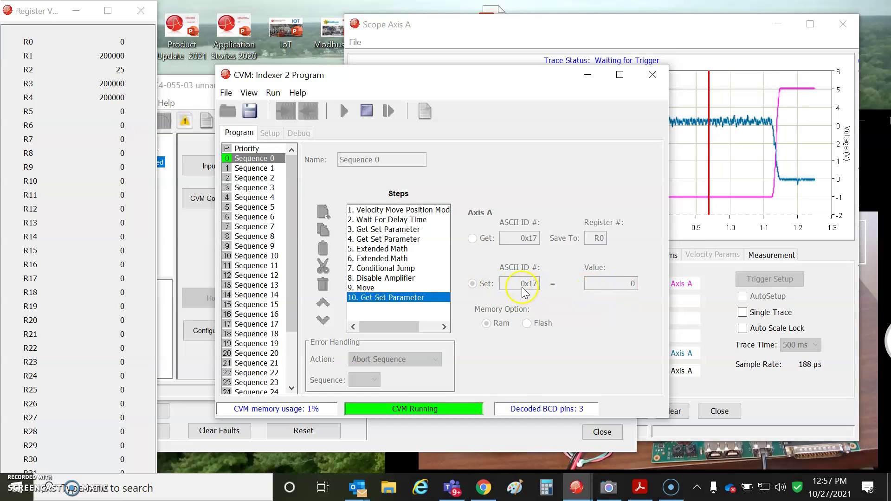
pyautogui.moveTo(524, 292)
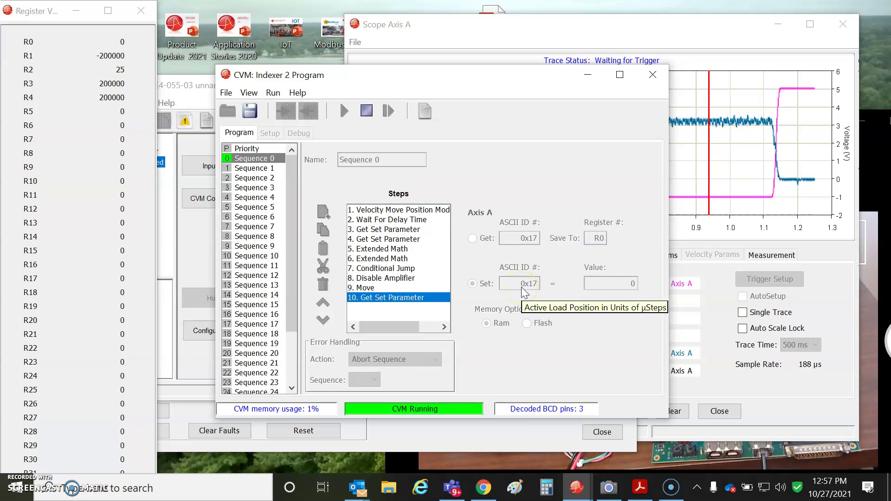
# - Close the Indexer 2 program and clear the old traces from the axis A scope to capture the hard stop
pyautogui.click(653, 74)
pyautogui.click(602, 37)
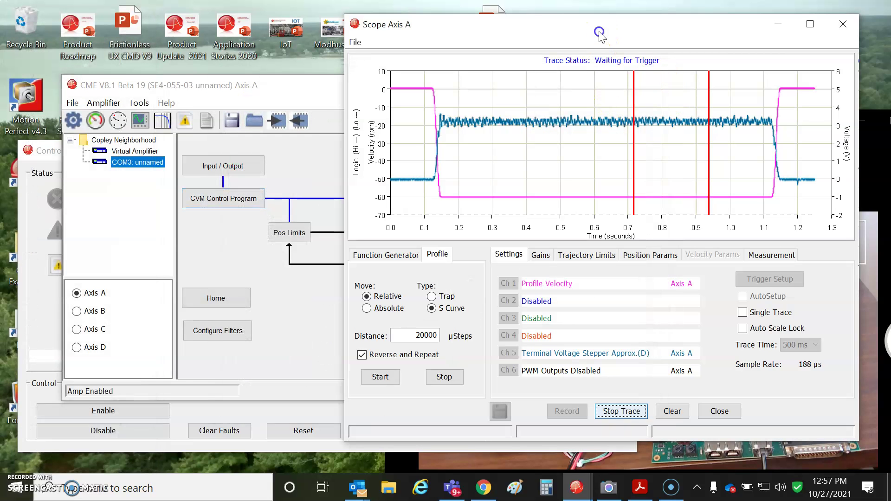
pyautogui.click(670, 411)
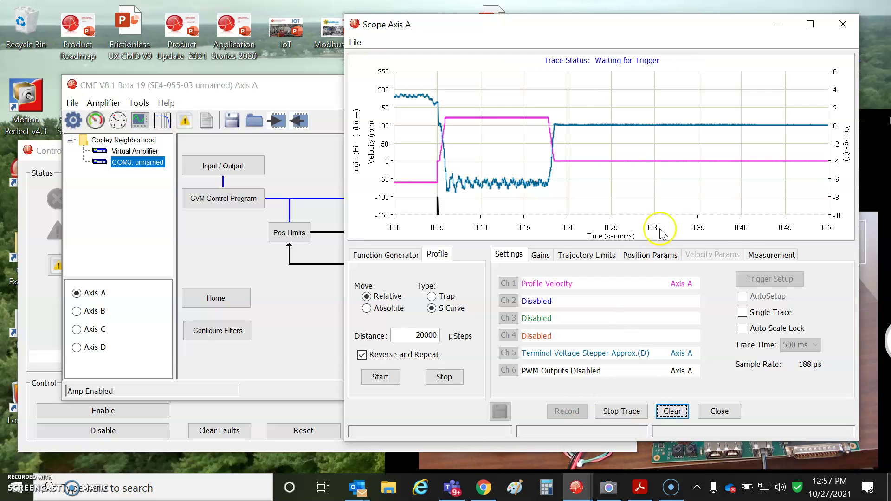
# - Decline the incoming call and show the measurement cursors on the scope trace around the hard stop
pyautogui.moveTo(395, 76); pyautogui.dragTo(572, 218)
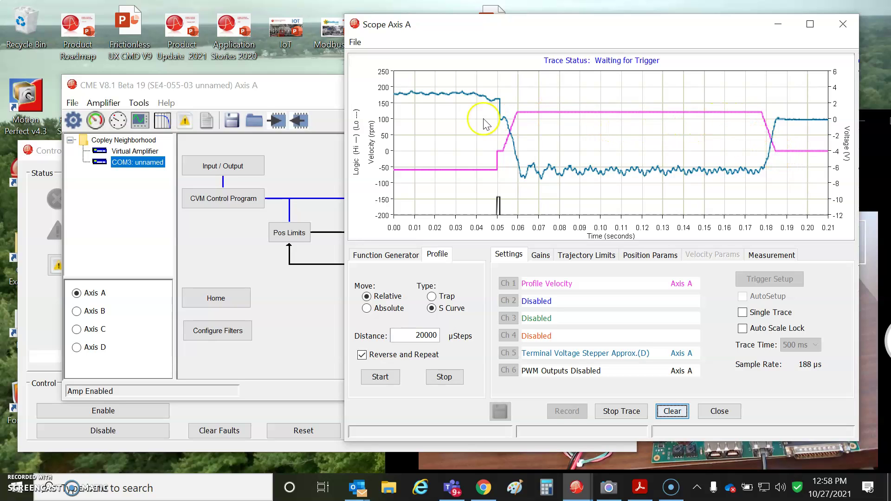
pyautogui.moveTo(462, 79); pyautogui.dragTo(528, 220)
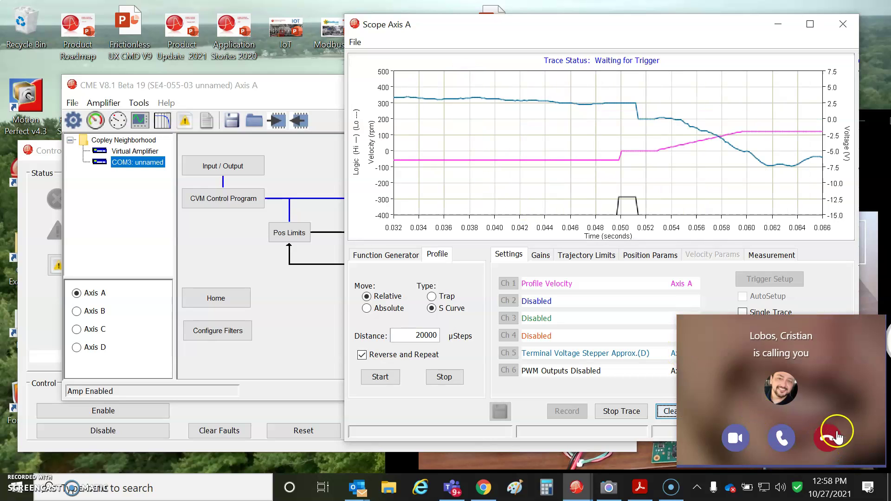
pyautogui.click(824, 440)
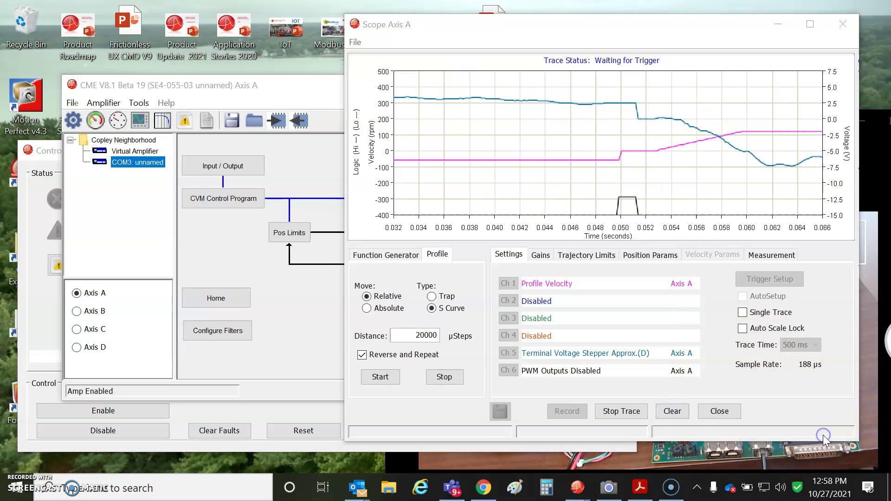
pyautogui.click(768, 258)
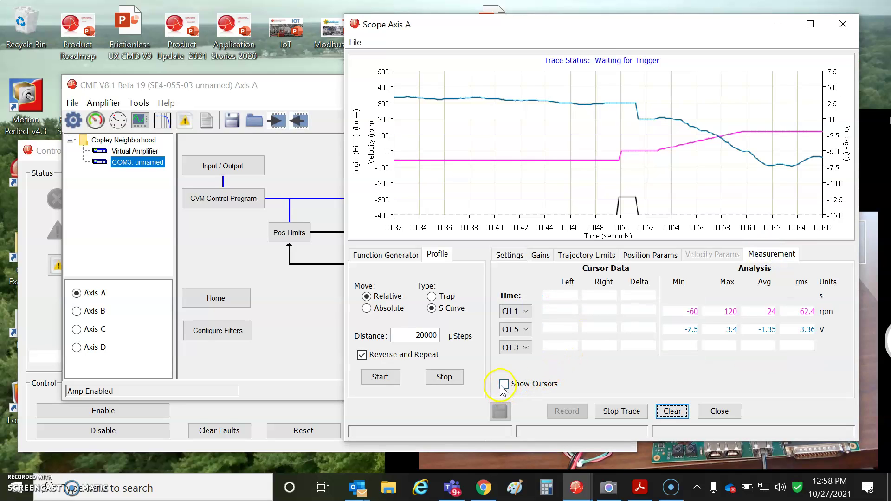
pyautogui.click(502, 385)
# - Measure the interval from the terminal voltage dip to the velocity drop with cursors at about 0.0473 s and 0.0497 s
pyautogui.moveTo(637, 168); pyautogui.dragTo(581, 168)
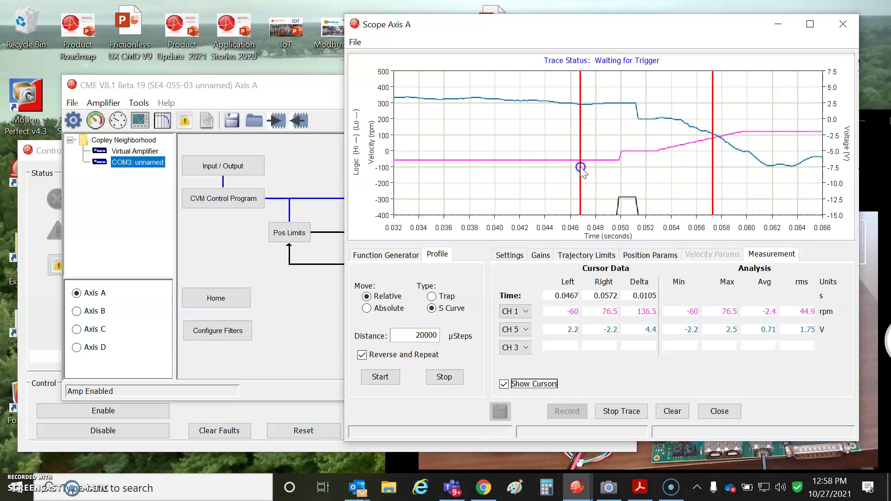
pyautogui.moveTo(712, 186); pyautogui.dragTo(617, 183)
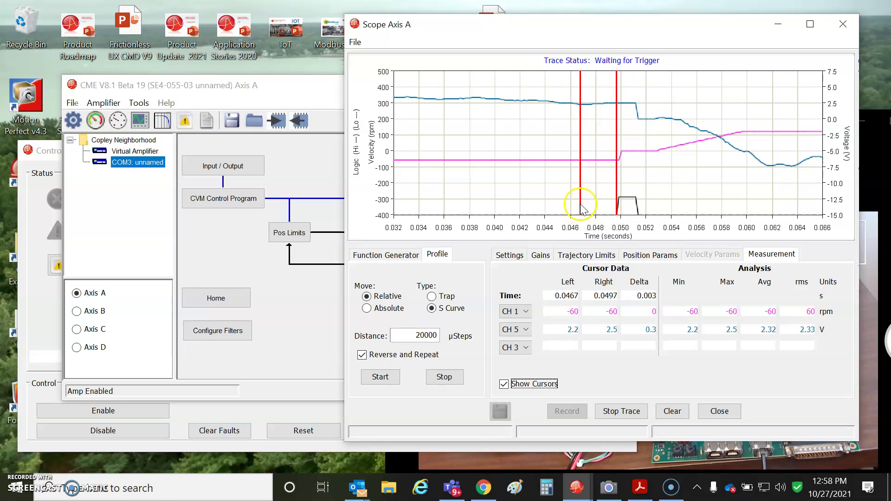
pyautogui.moveTo(579, 207); pyautogui.dragTo(584, 206)
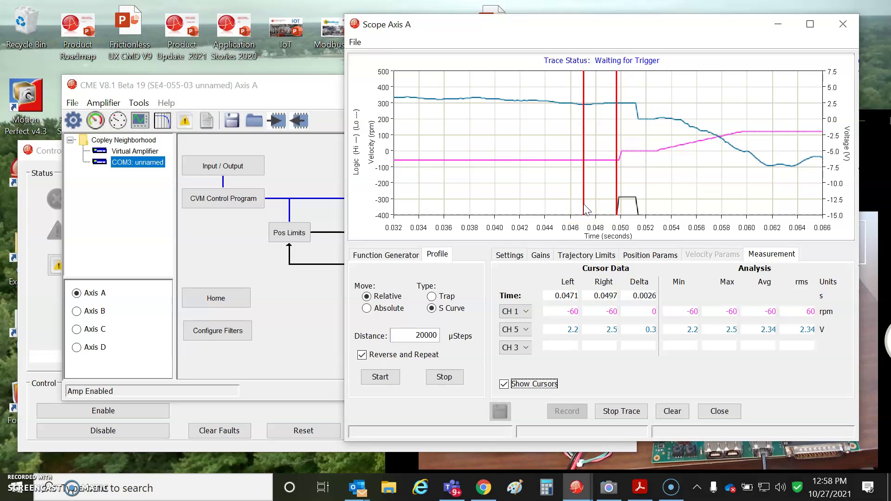
pyautogui.click(619, 237)
pyautogui.moveTo(584, 199); pyautogui.dragTo(585, 197)
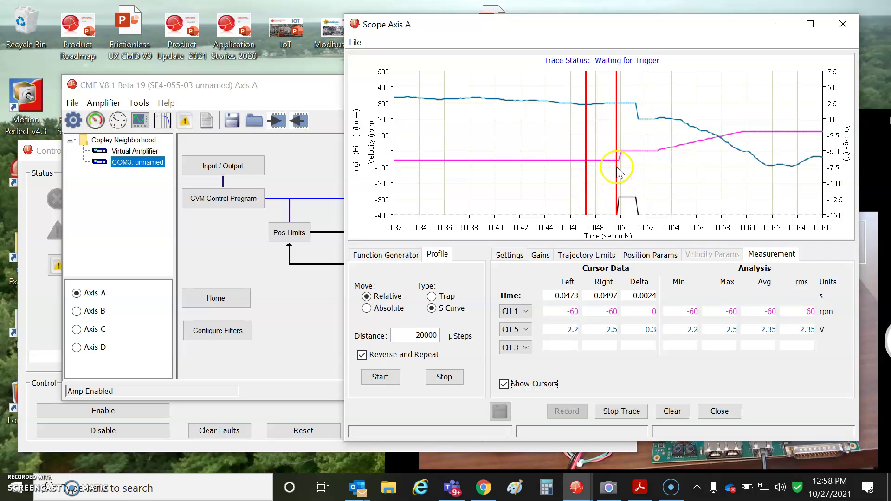
# - Measure the intervals around the PWM Outputs Disabled pulse, including its width and the delay from its end to the following move
pyautogui.moveTo(617, 165); pyautogui.dragTo(638, 167)
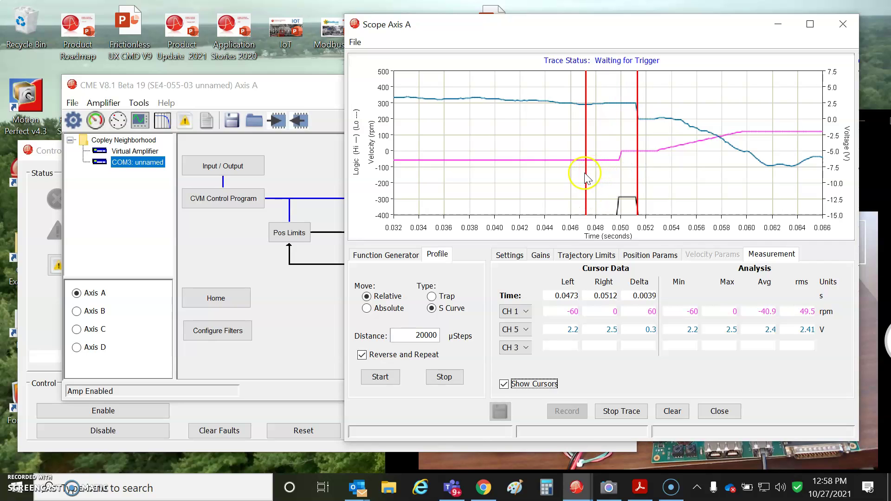
pyautogui.moveTo(586, 174); pyautogui.dragTo(617, 175)
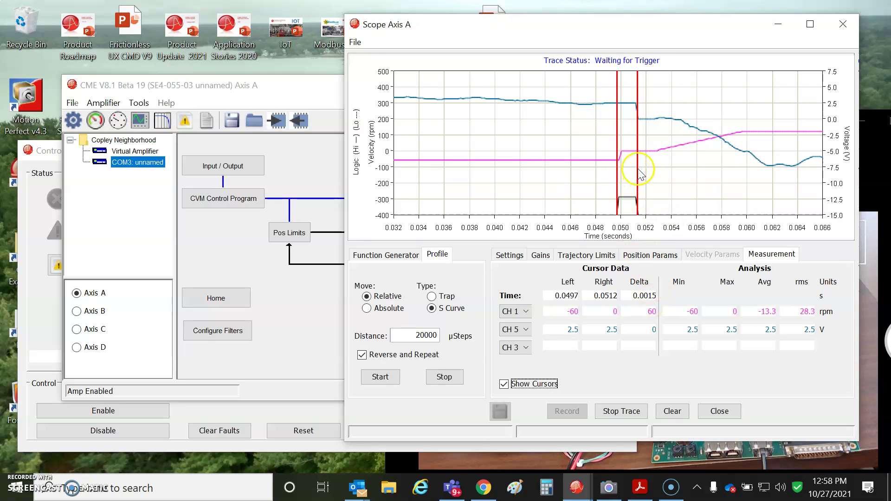
pyautogui.moveTo(638, 169); pyautogui.dragTo(658, 168)
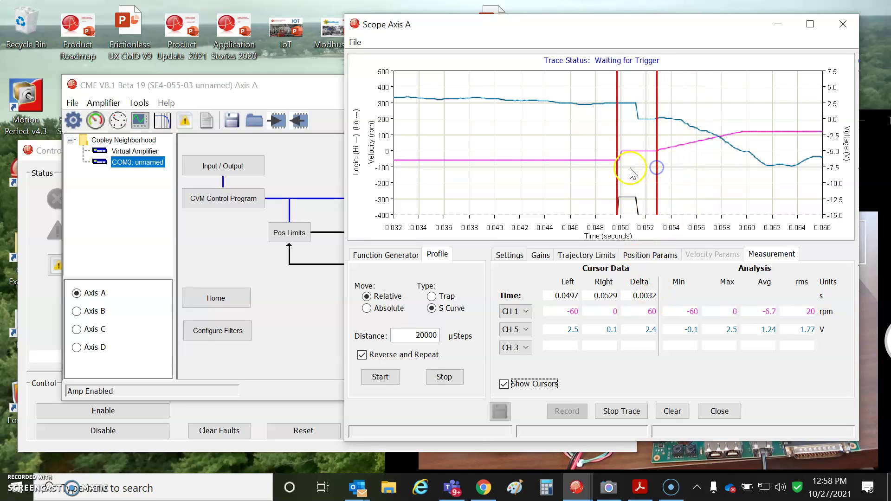
pyautogui.moveTo(629, 175); pyautogui.dragTo(638, 175)
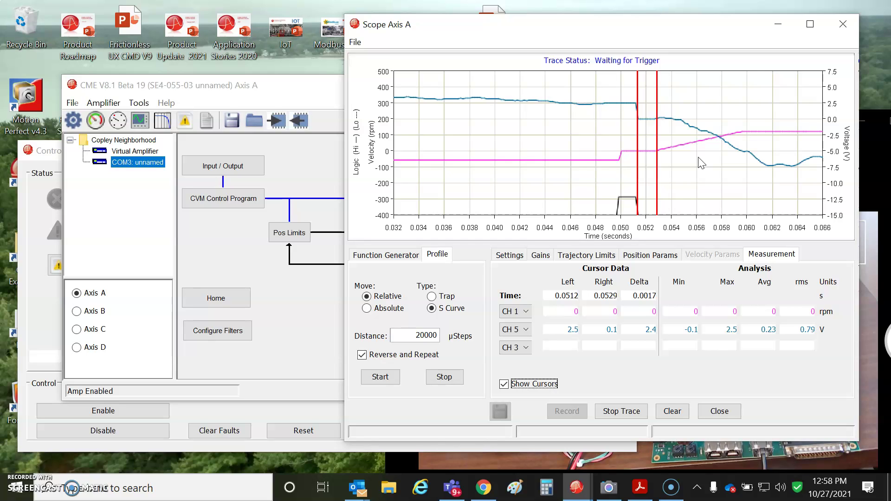
pyautogui.rightClick(591, 133)
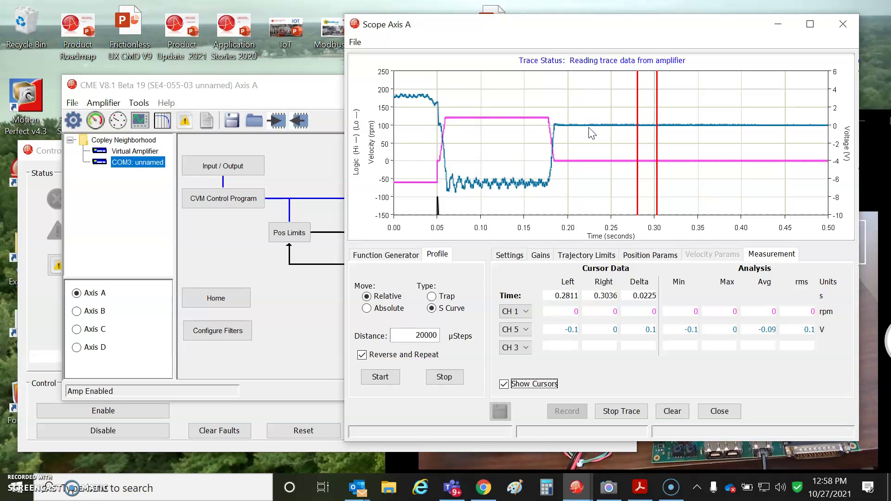
# - Set the motion profile to an absolute S Curve move to position 90000 µSteps
pyautogui.click(434, 309)
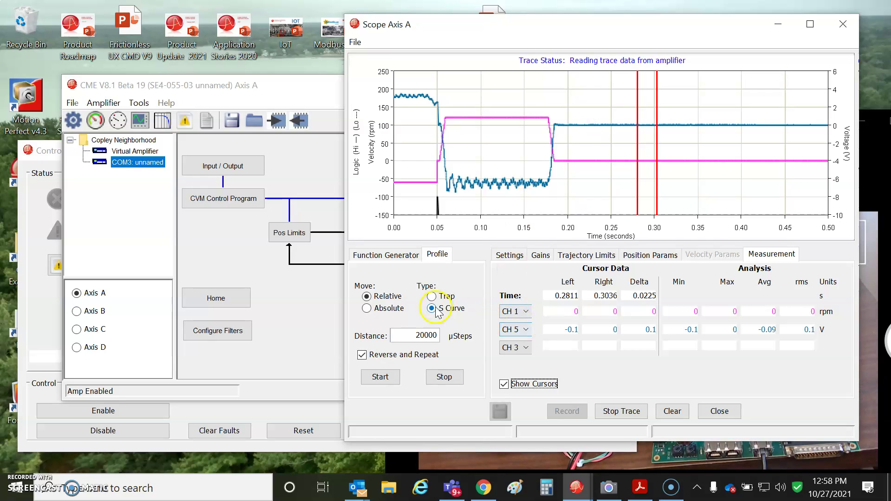
pyautogui.click(376, 308)
pyautogui.doubleClick(400, 334)
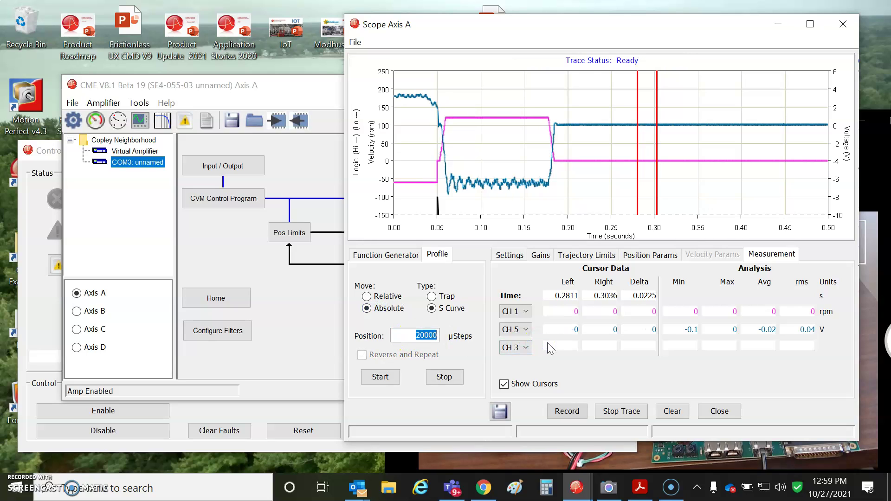
pyautogui.write('90000')
# - Set the maximum velocity in the trajectory limits to 1500 rpm
pyautogui.click(582, 255)
pyautogui.click(732, 314)
pyautogui.click(744, 296)
pyautogui.write('1500')
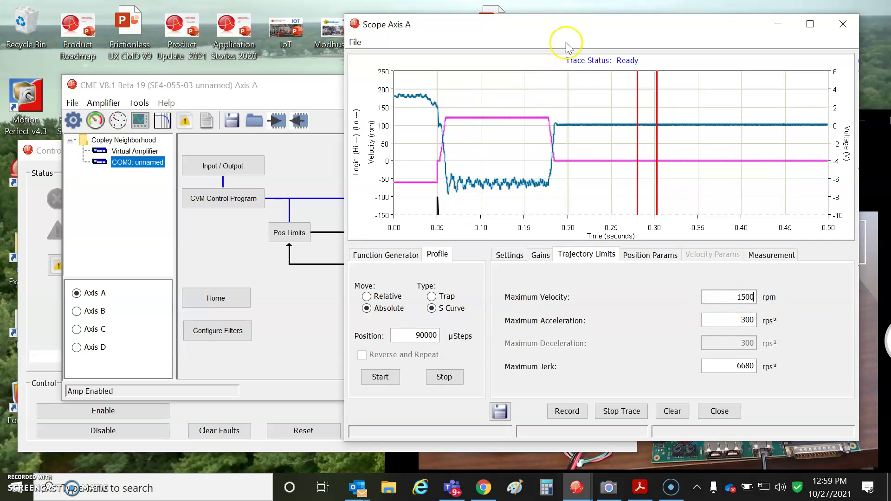
# - Bring up the axis A Control Panel and arrange it so its status stays visible beside the scope
pyautogui.click(95, 120)
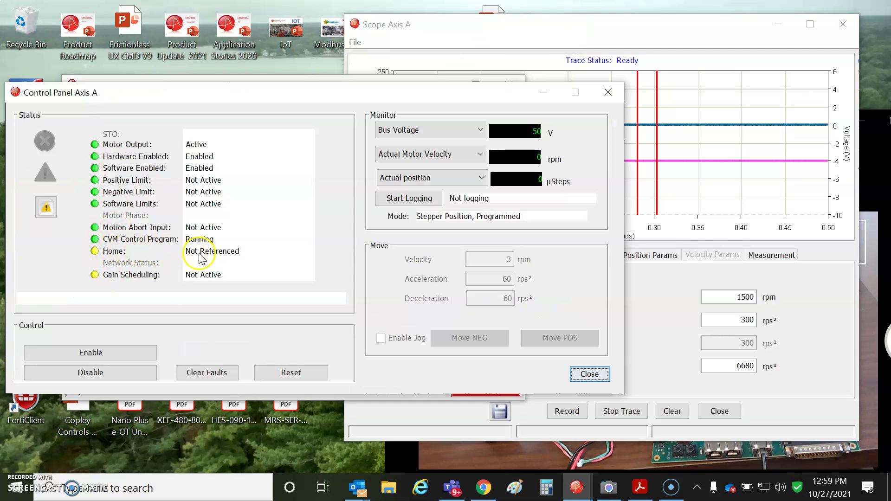
pyautogui.moveTo(209, 92); pyautogui.dragTo(204, 196)
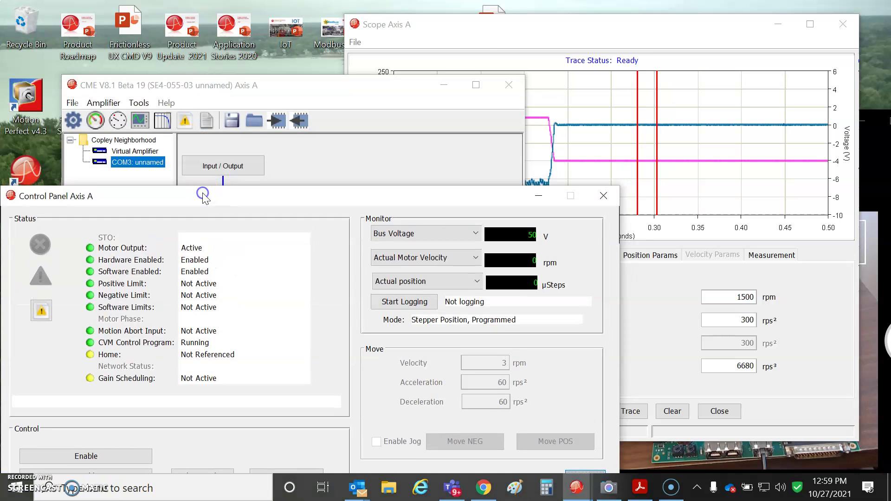
pyautogui.moveTo(499, 25); pyautogui.dragTo(486, 24)
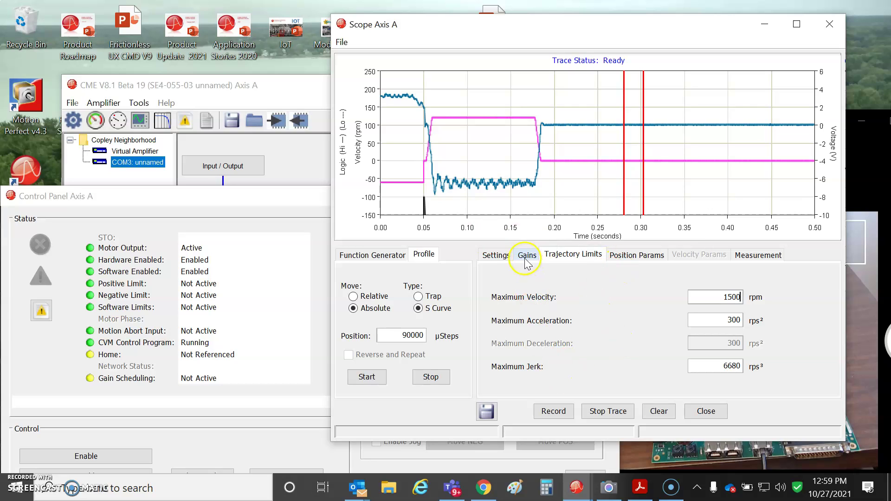
# - Set the scope's trace time to 5 s
pyautogui.click(495, 254)
pyautogui.click(781, 345)
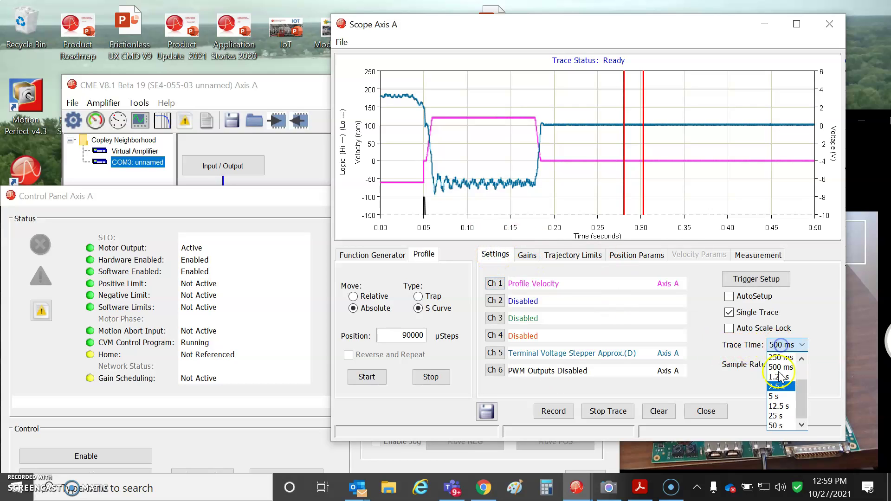
pyautogui.click(776, 396)
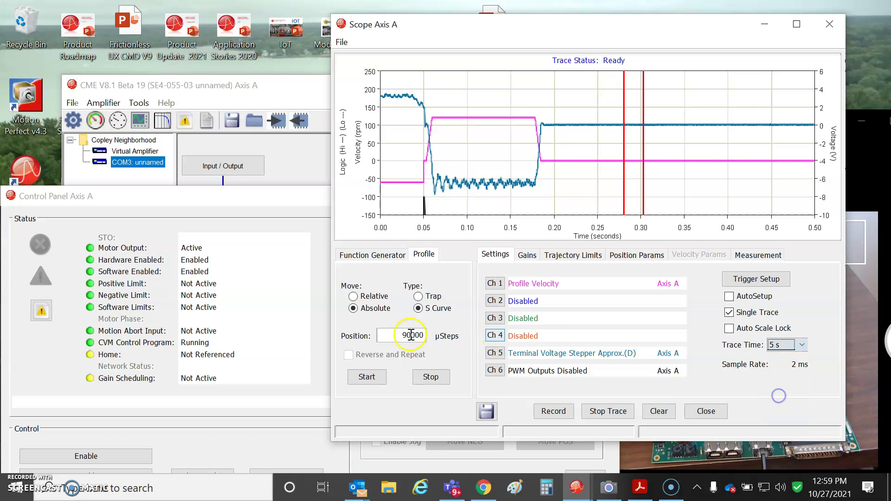
# - Uncover the camera view and run the absolute move to 90000 µSteps while watching the actuator
pyautogui.click(370, 378)
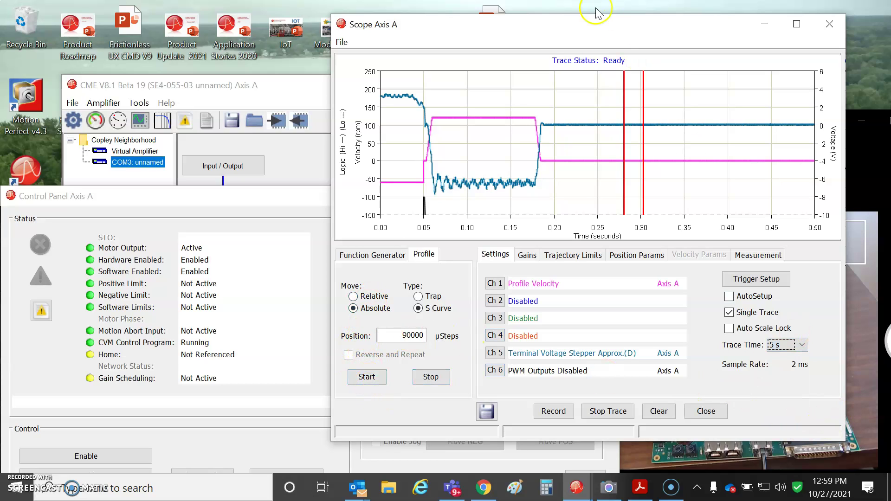
pyautogui.moveTo(596, 18); pyautogui.dragTo(307, 5)
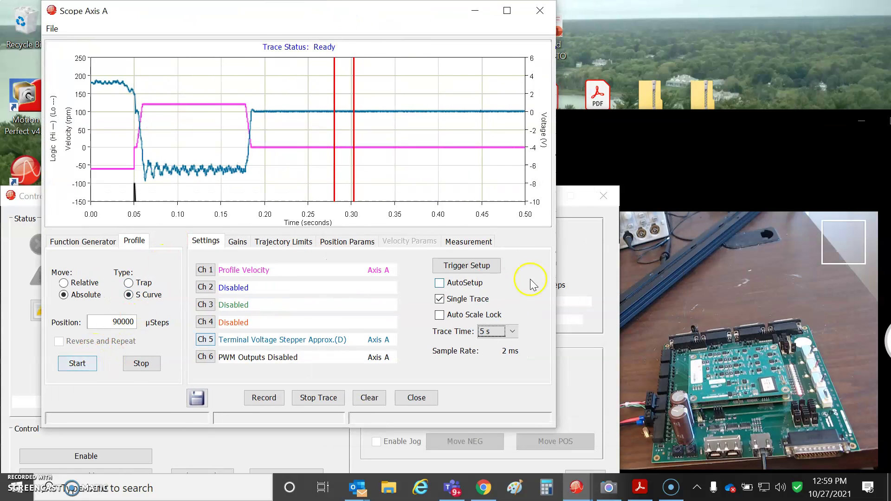
pyautogui.click(672, 125)
pyautogui.click(79, 363)
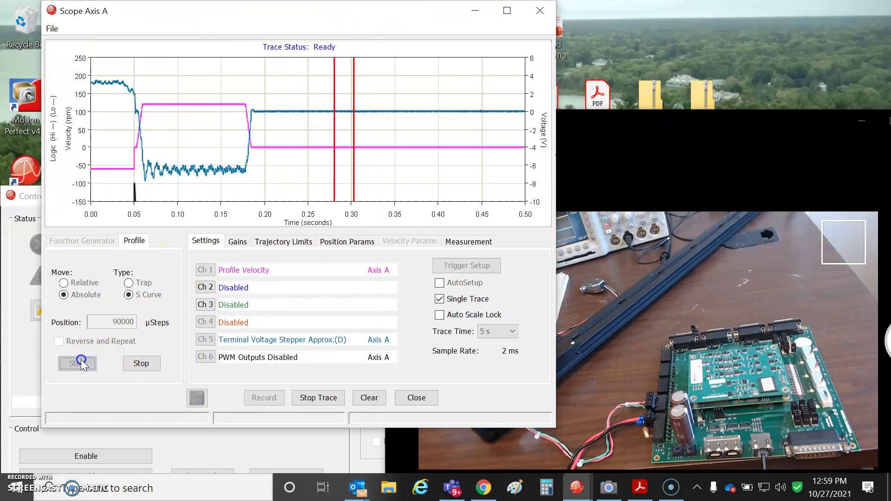
pyautogui.click(650, 144)
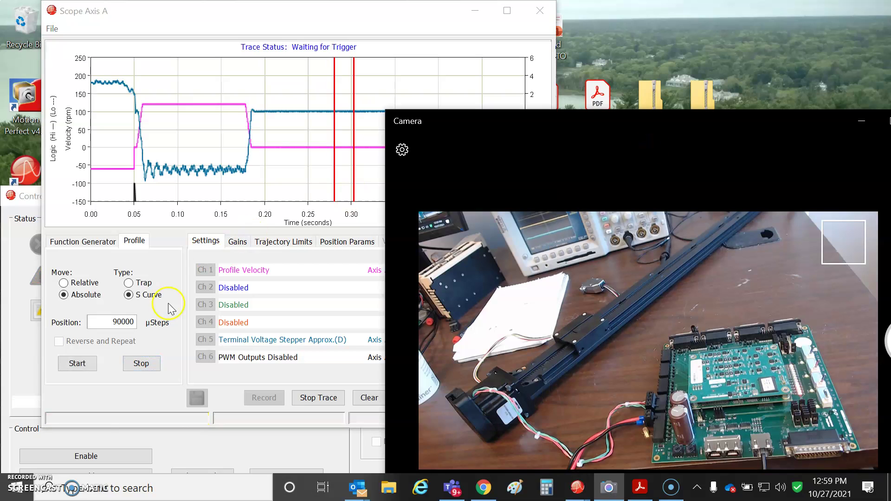
# - Run the actuator to absolute position 900000 µSteps and return it to position 0
pyautogui.click(133, 322)
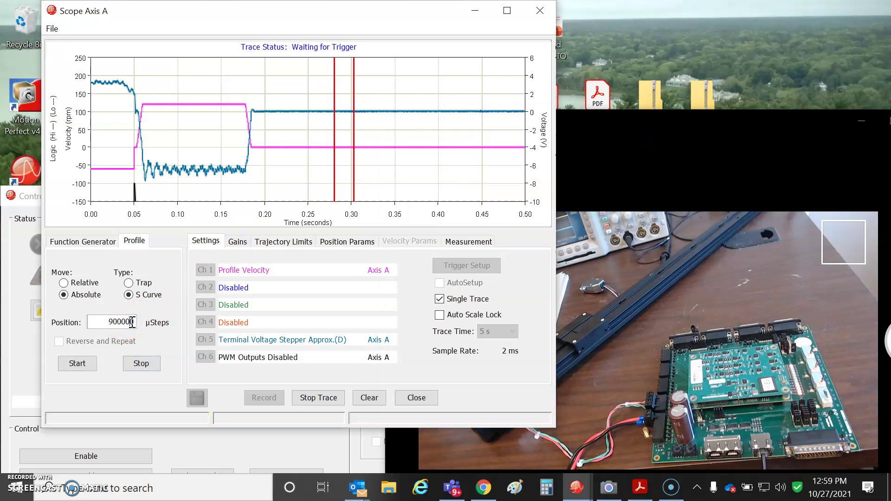
pyautogui.click(88, 361)
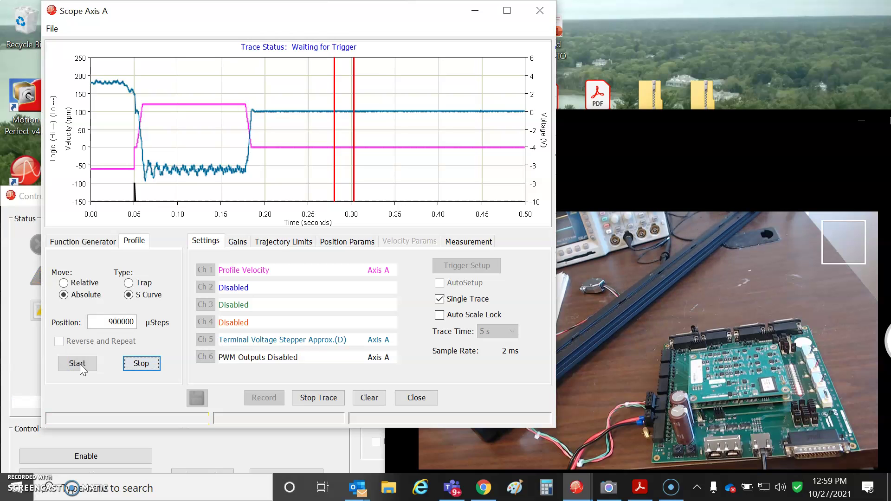
pyautogui.click(98, 326)
pyautogui.click(100, 319)
pyautogui.moveTo(100, 319); pyautogui.dragTo(142, 324)
pyautogui.click(74, 364)
pyautogui.click(80, 362)
# - Cancel the pending trace and assign the axis A Bus Voltage to scope channel 4
pyautogui.click(277, 242)
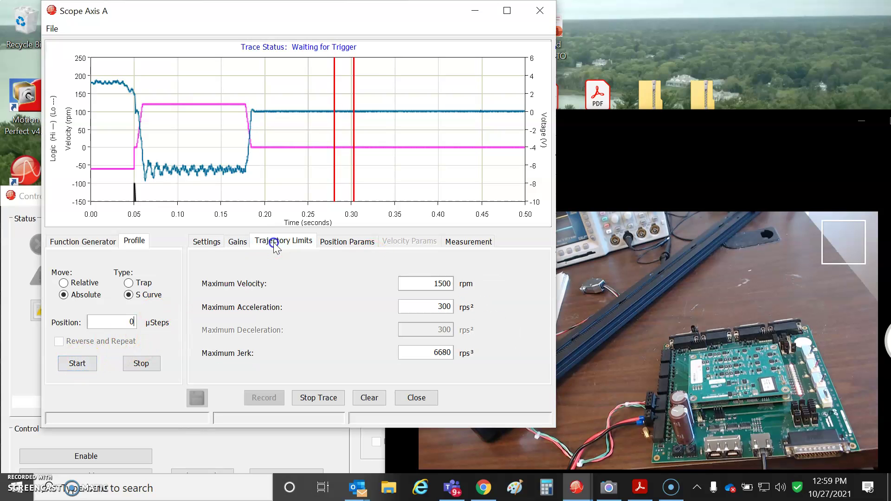
pyautogui.click(206, 242)
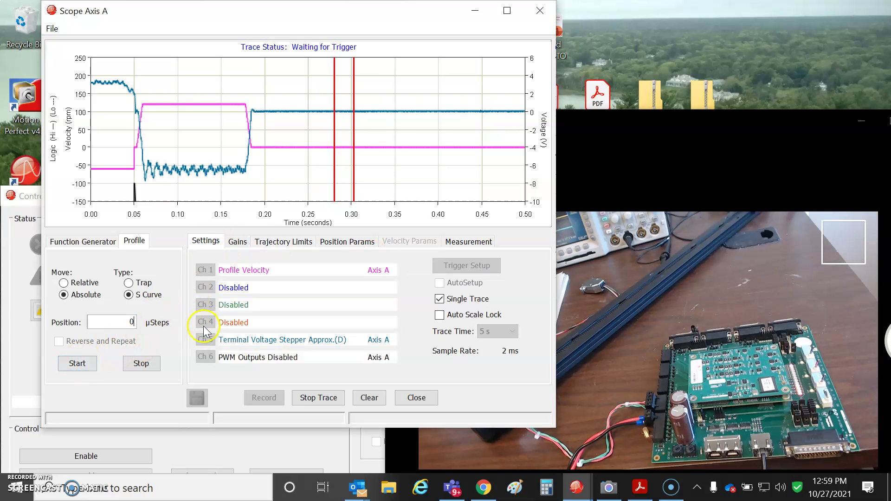
pyautogui.click(325, 404)
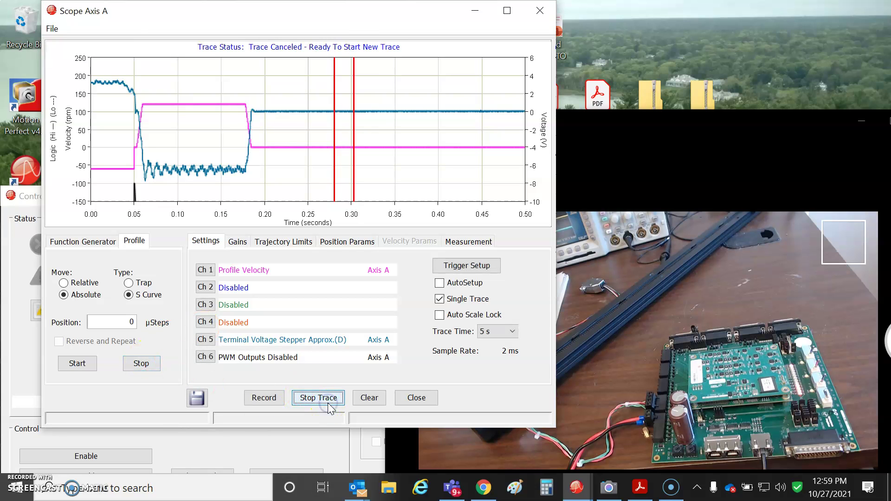
pyautogui.doubleClick(226, 322)
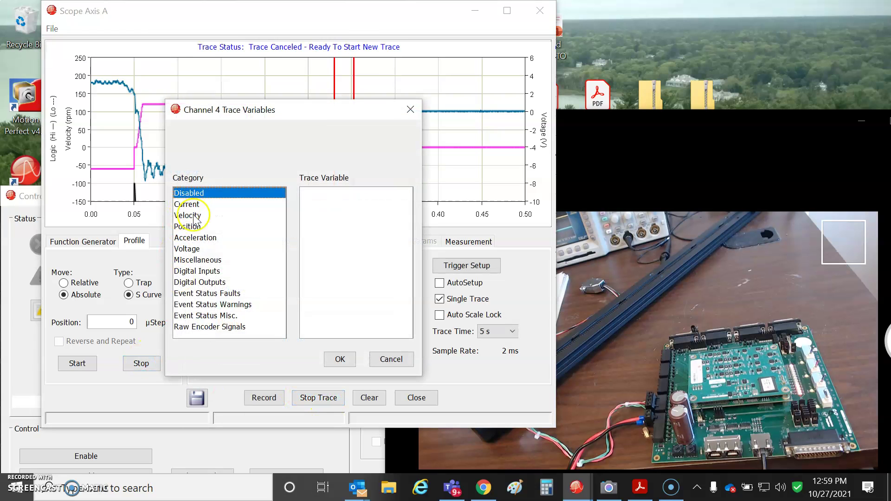
pyautogui.click(194, 250)
pyautogui.click(323, 204)
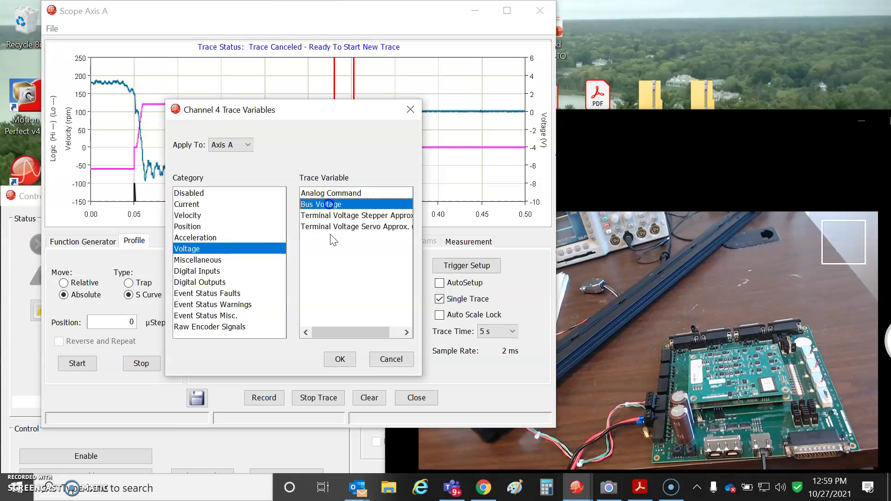
pyautogui.click(340, 362)
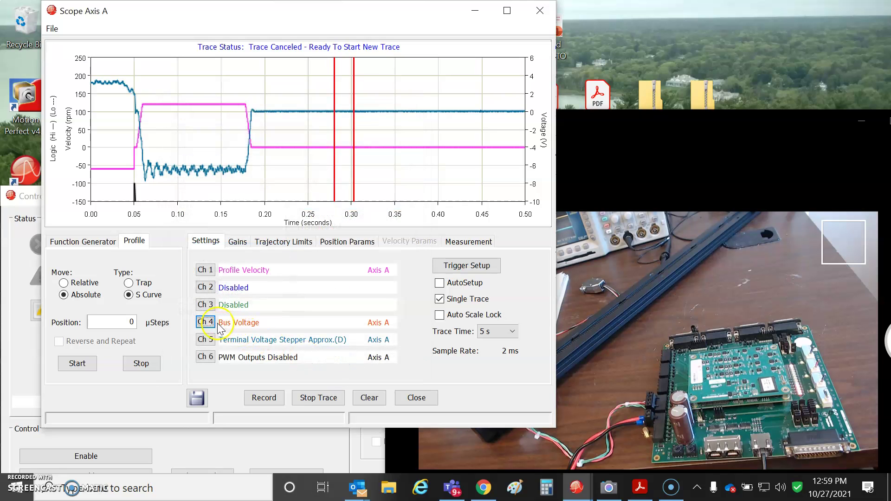
# - Assign the axis A event status warning Voltage Limited to scope channel 6
pyautogui.doubleClick(215, 358)
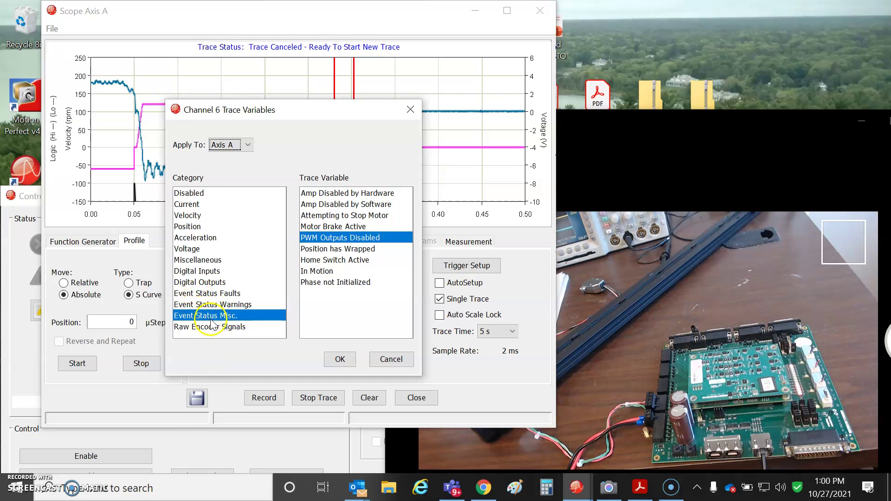
pyautogui.click(197, 305)
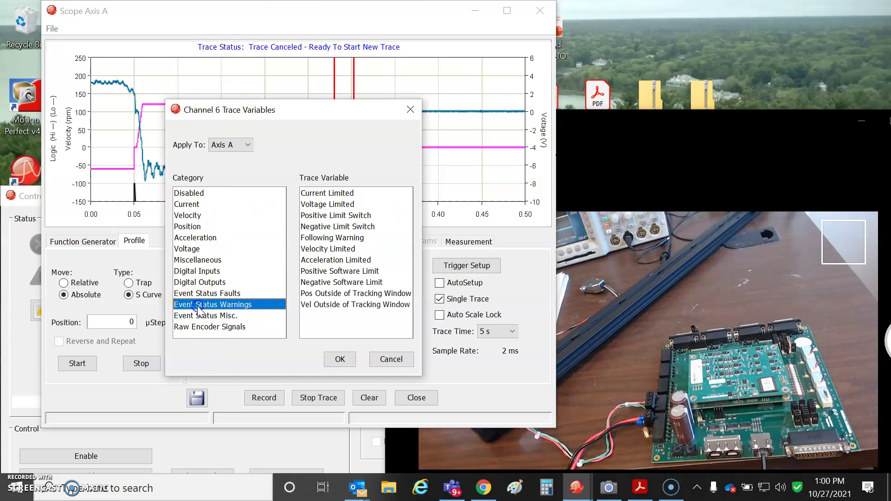
pyautogui.click(323, 205)
pyautogui.click(339, 359)
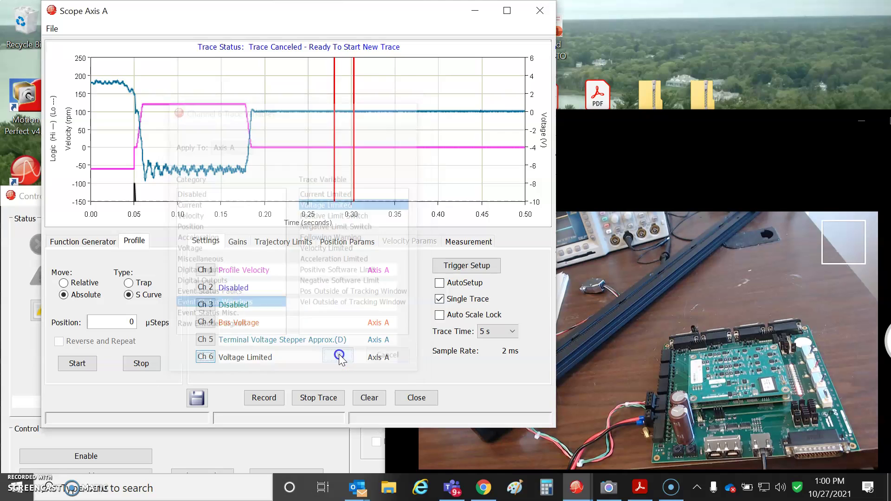
# - Assign the axis A Actual Current to scope channel 2
pyautogui.click(205, 287)
pyautogui.click(190, 205)
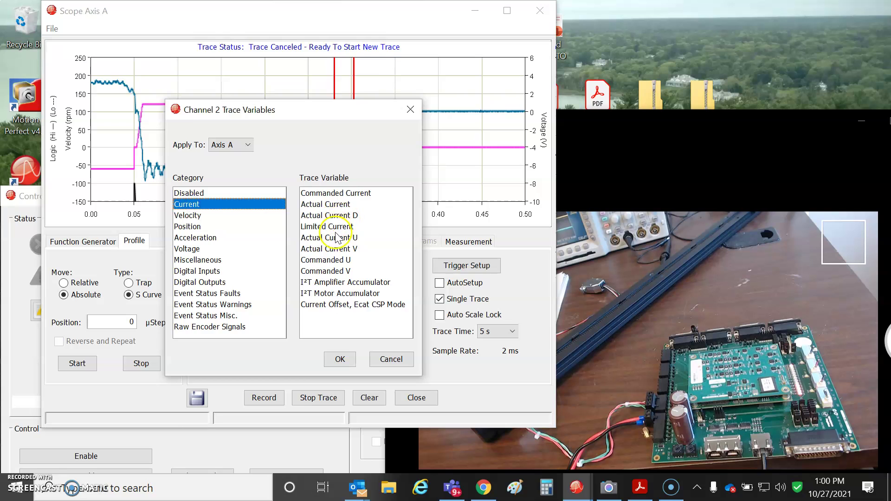
pyautogui.click(320, 204)
pyautogui.click(340, 359)
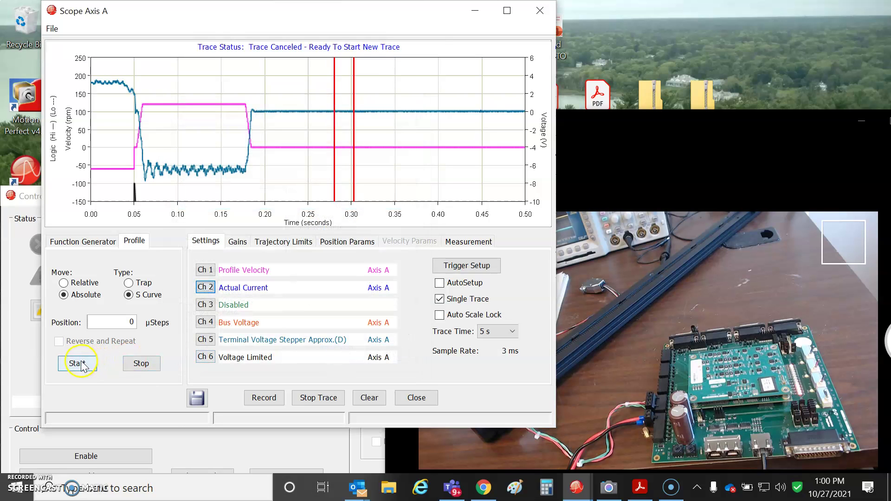
# - Run the absolute move to position 0 µSteps and cancel the trace waiting for its trigger
pyautogui.click(77, 364)
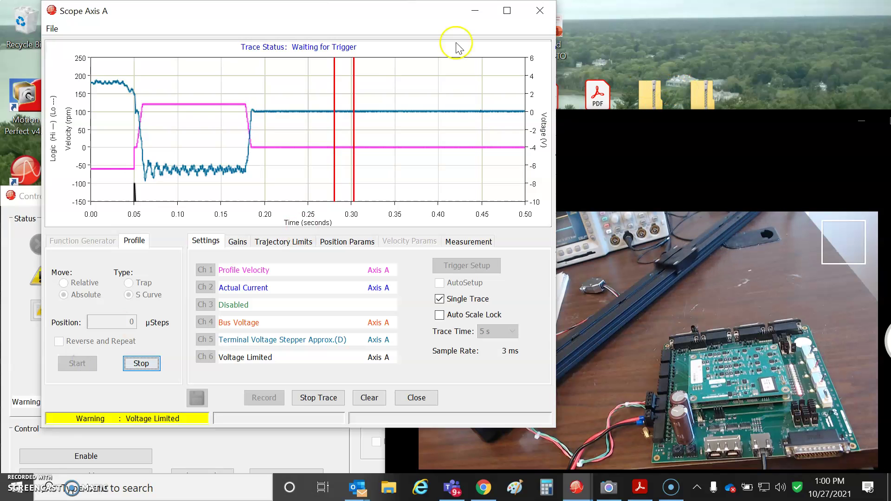
pyautogui.moveTo(356, 19); pyautogui.dragTo(409, 33)
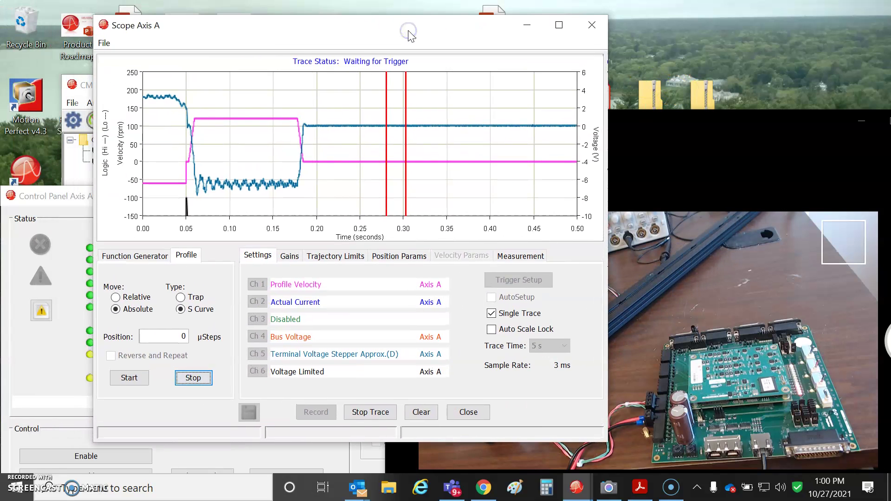
pyautogui.click(370, 411)
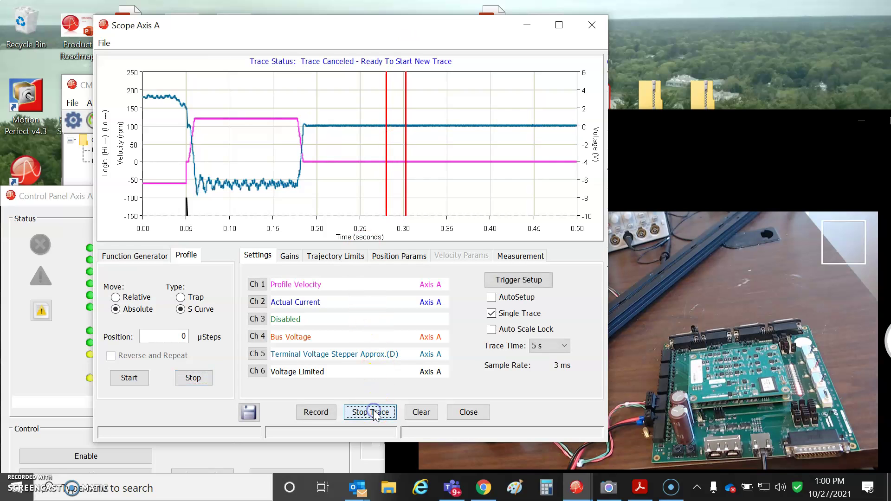
# - Set the scope trigger's event status to the In Motion bit from the Miscellaneous category
pyautogui.click(514, 277)
pyautogui.click(398, 280)
pyautogui.click(325, 250)
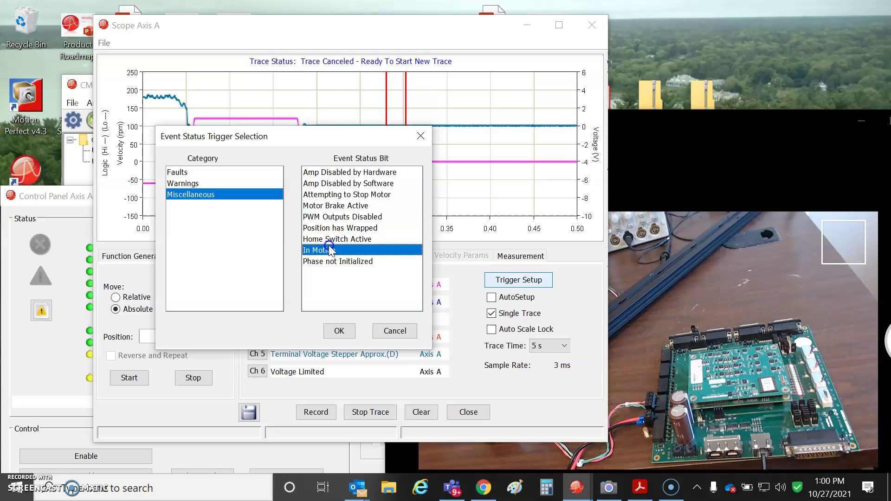
pyautogui.click(339, 330)
pyautogui.click(318, 316)
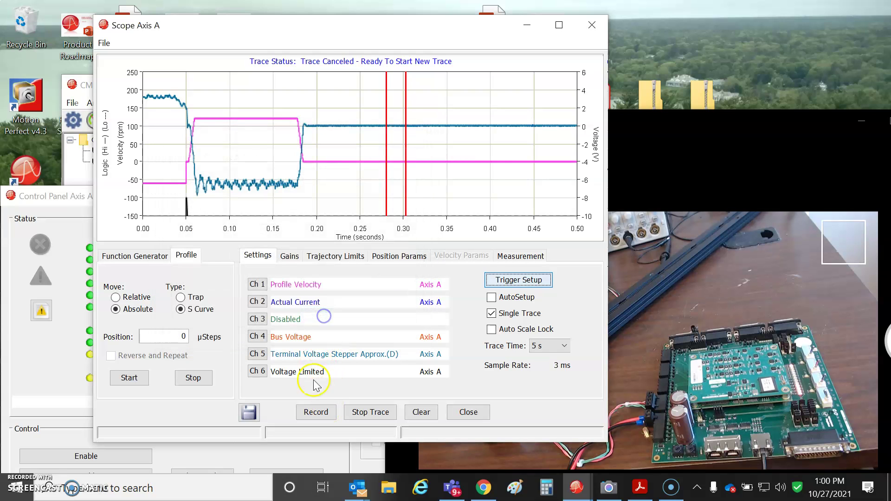
# - Record a trace of the absolute move to position 900000 µSteps
pyautogui.click(314, 412)
pyautogui.doubleClick(176, 336)
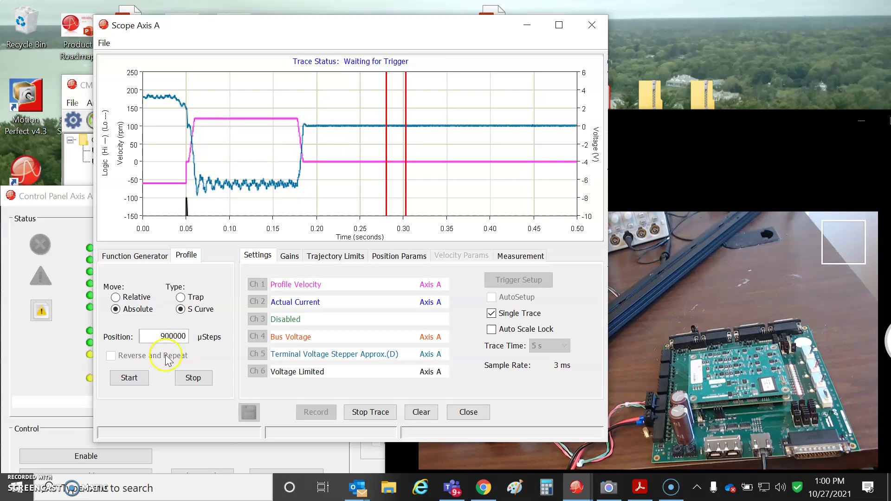
pyautogui.click(129, 378)
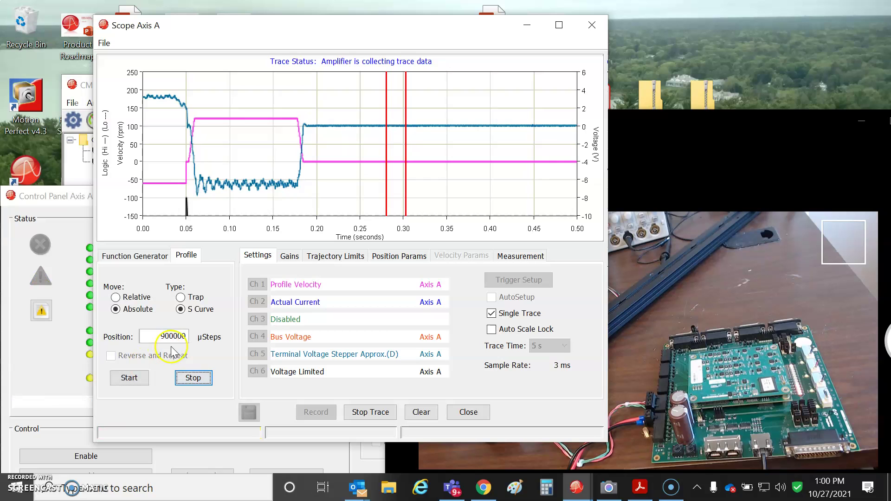
# - Set the absolute move's target position to 0 µSteps and move the scope window off the camera view
pyautogui.moveTo(143, 336); pyautogui.dragTo(208, 337)
pyautogui.write('0')
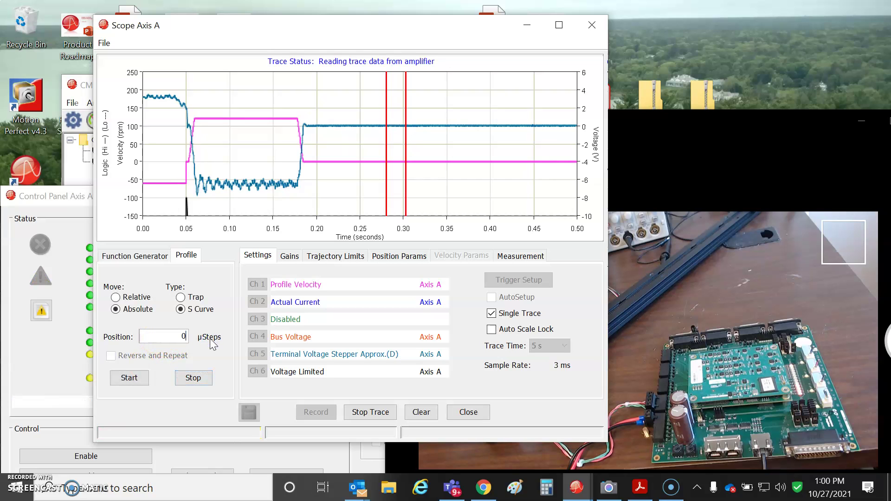
pyautogui.click(138, 378)
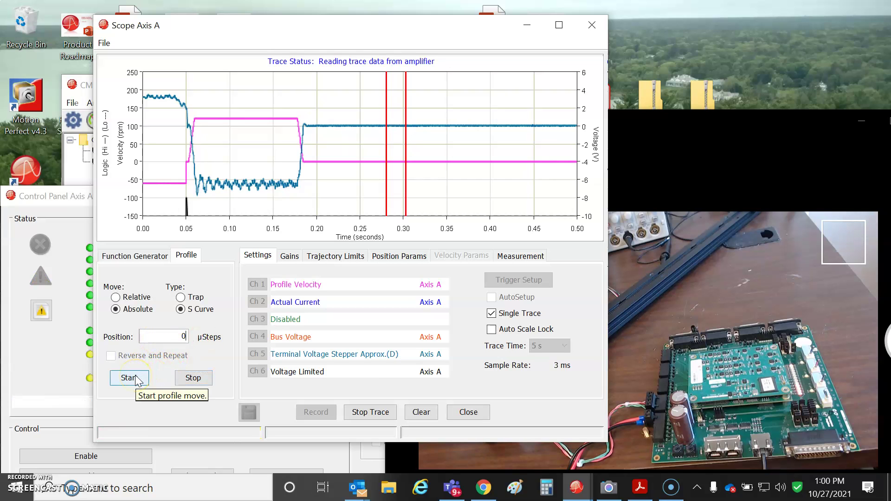
pyautogui.moveTo(306, 25); pyautogui.dragTo(252, 22)
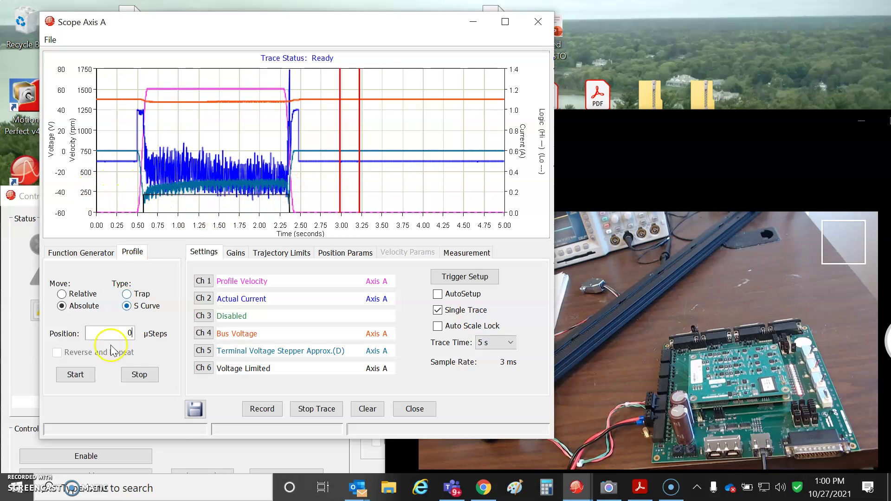
# - Set the maximum velocity to 1800 rpm and record a trace of the absolute move to position 0
pyautogui.click(301, 254)
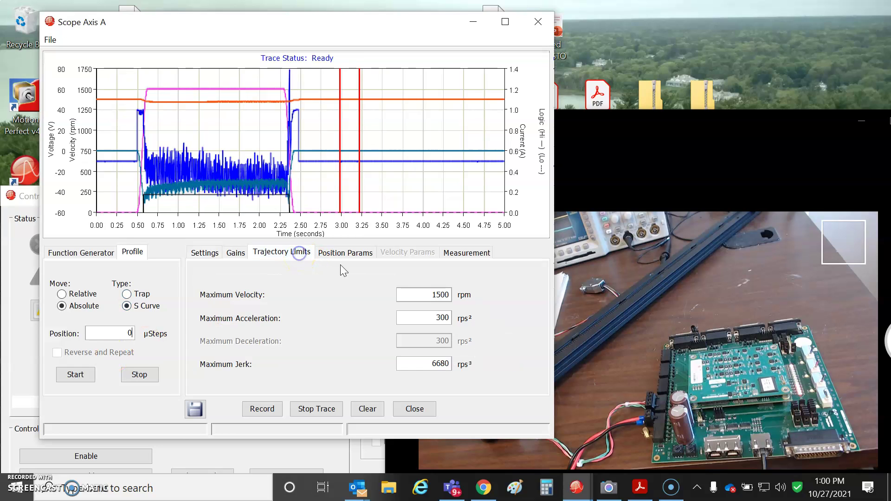
pyautogui.click(439, 294)
pyautogui.click(81, 375)
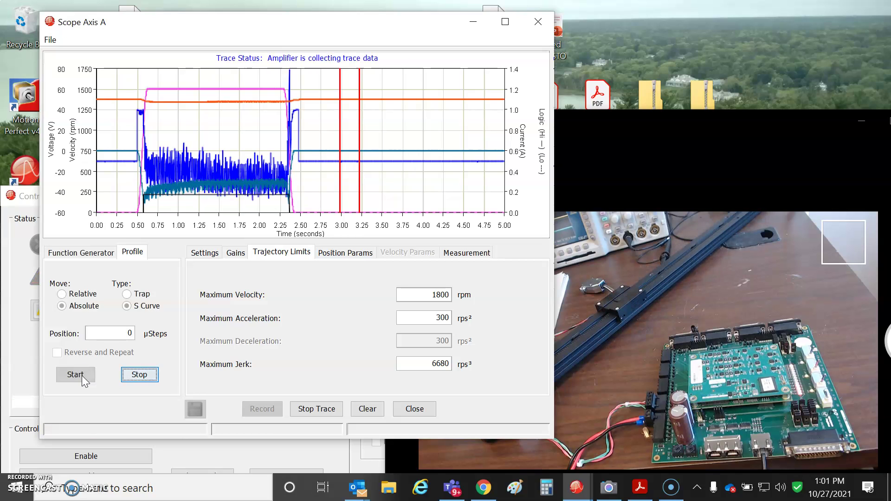
# - Examine the current, terminal voltage and Voltage Limited traces between about 1.3 and 2.1 s, with a closer look at 1.59 to 1.72 s
pyautogui.click(338, 184)
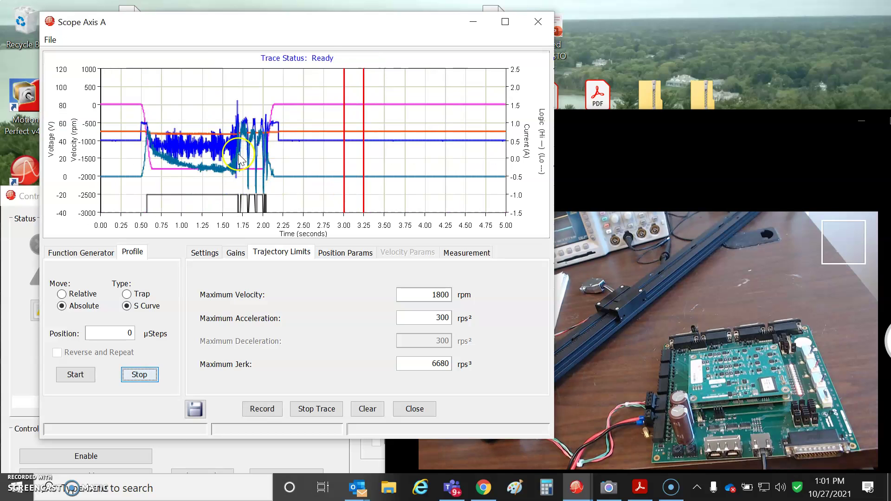
pyautogui.moveTo(209, 105); pyautogui.dragTo(259, 215)
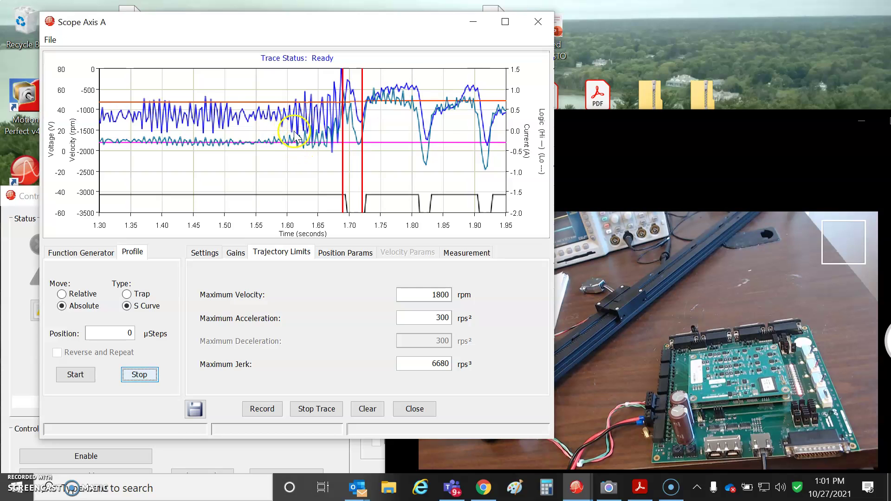
pyautogui.moveTo(286, 75)
pyautogui.mouseDown()
pyautogui.moveTo(290, 111)
pyautogui.moveTo(342, 216)
pyautogui.moveTo(359, 217)
pyautogui.mouseUp()
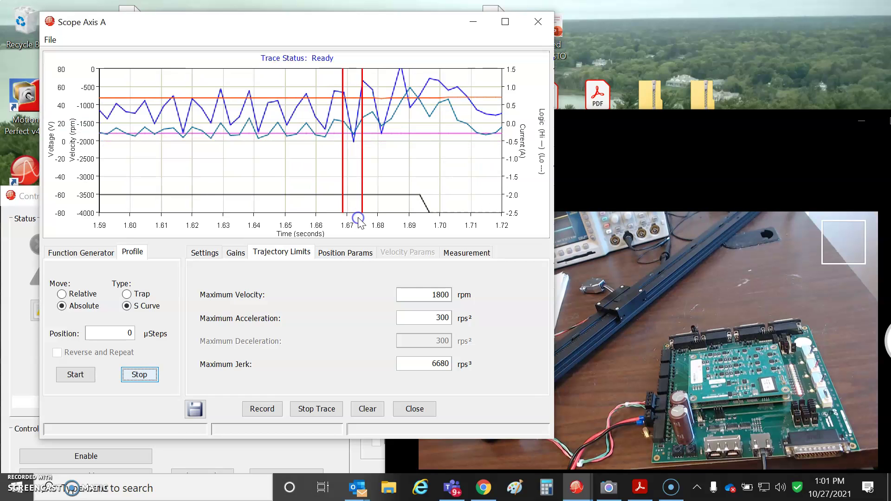
pyautogui.rightClick(398, 150)
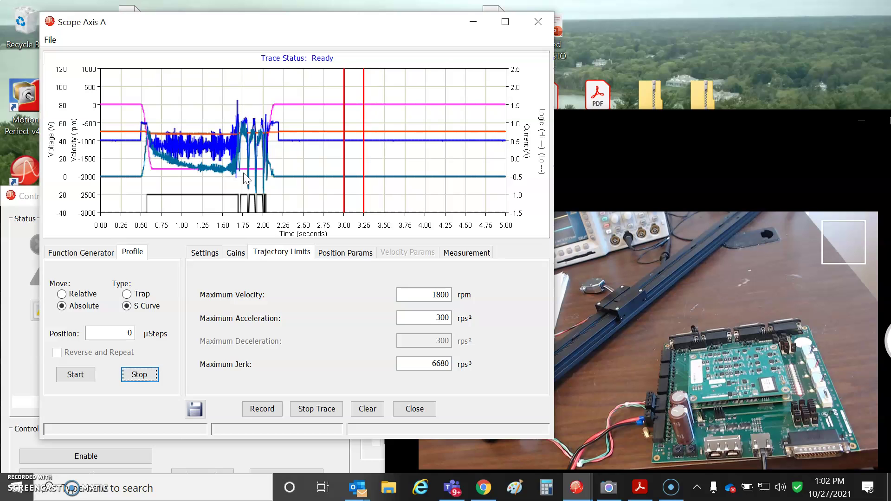
pyautogui.moveTo(210, 71); pyautogui.dragTo(271, 213)
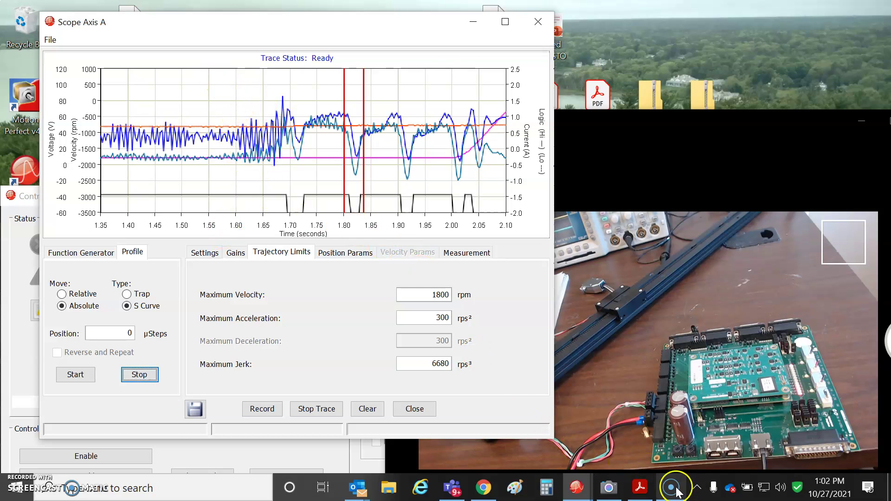
# - Close the axis A scope and reposition the camera window so the whole actuator setup and camera controls are in view
pyautogui.click(539, 22)
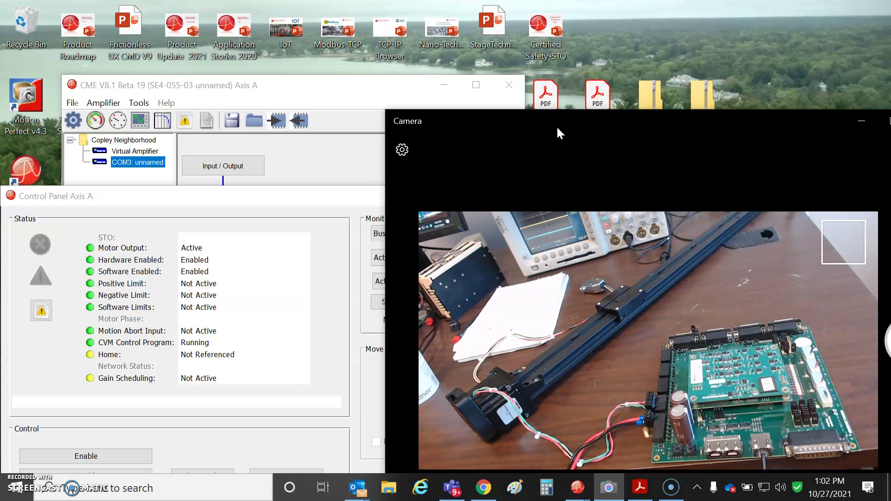
pyautogui.moveTo(557, 129); pyautogui.dragTo(494, 81)
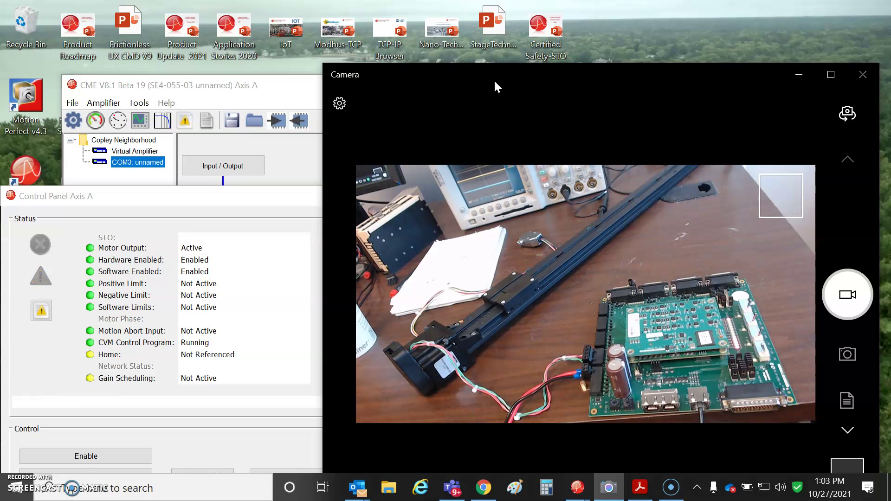
pyautogui.click(677, 492)
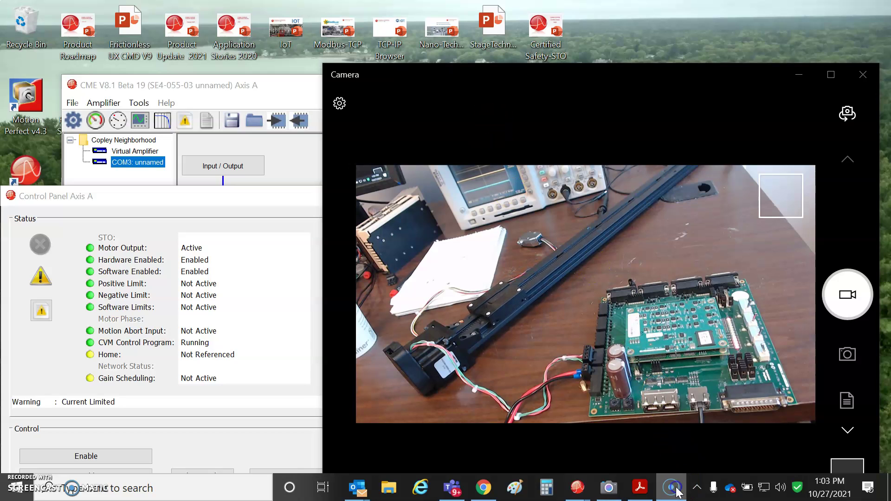